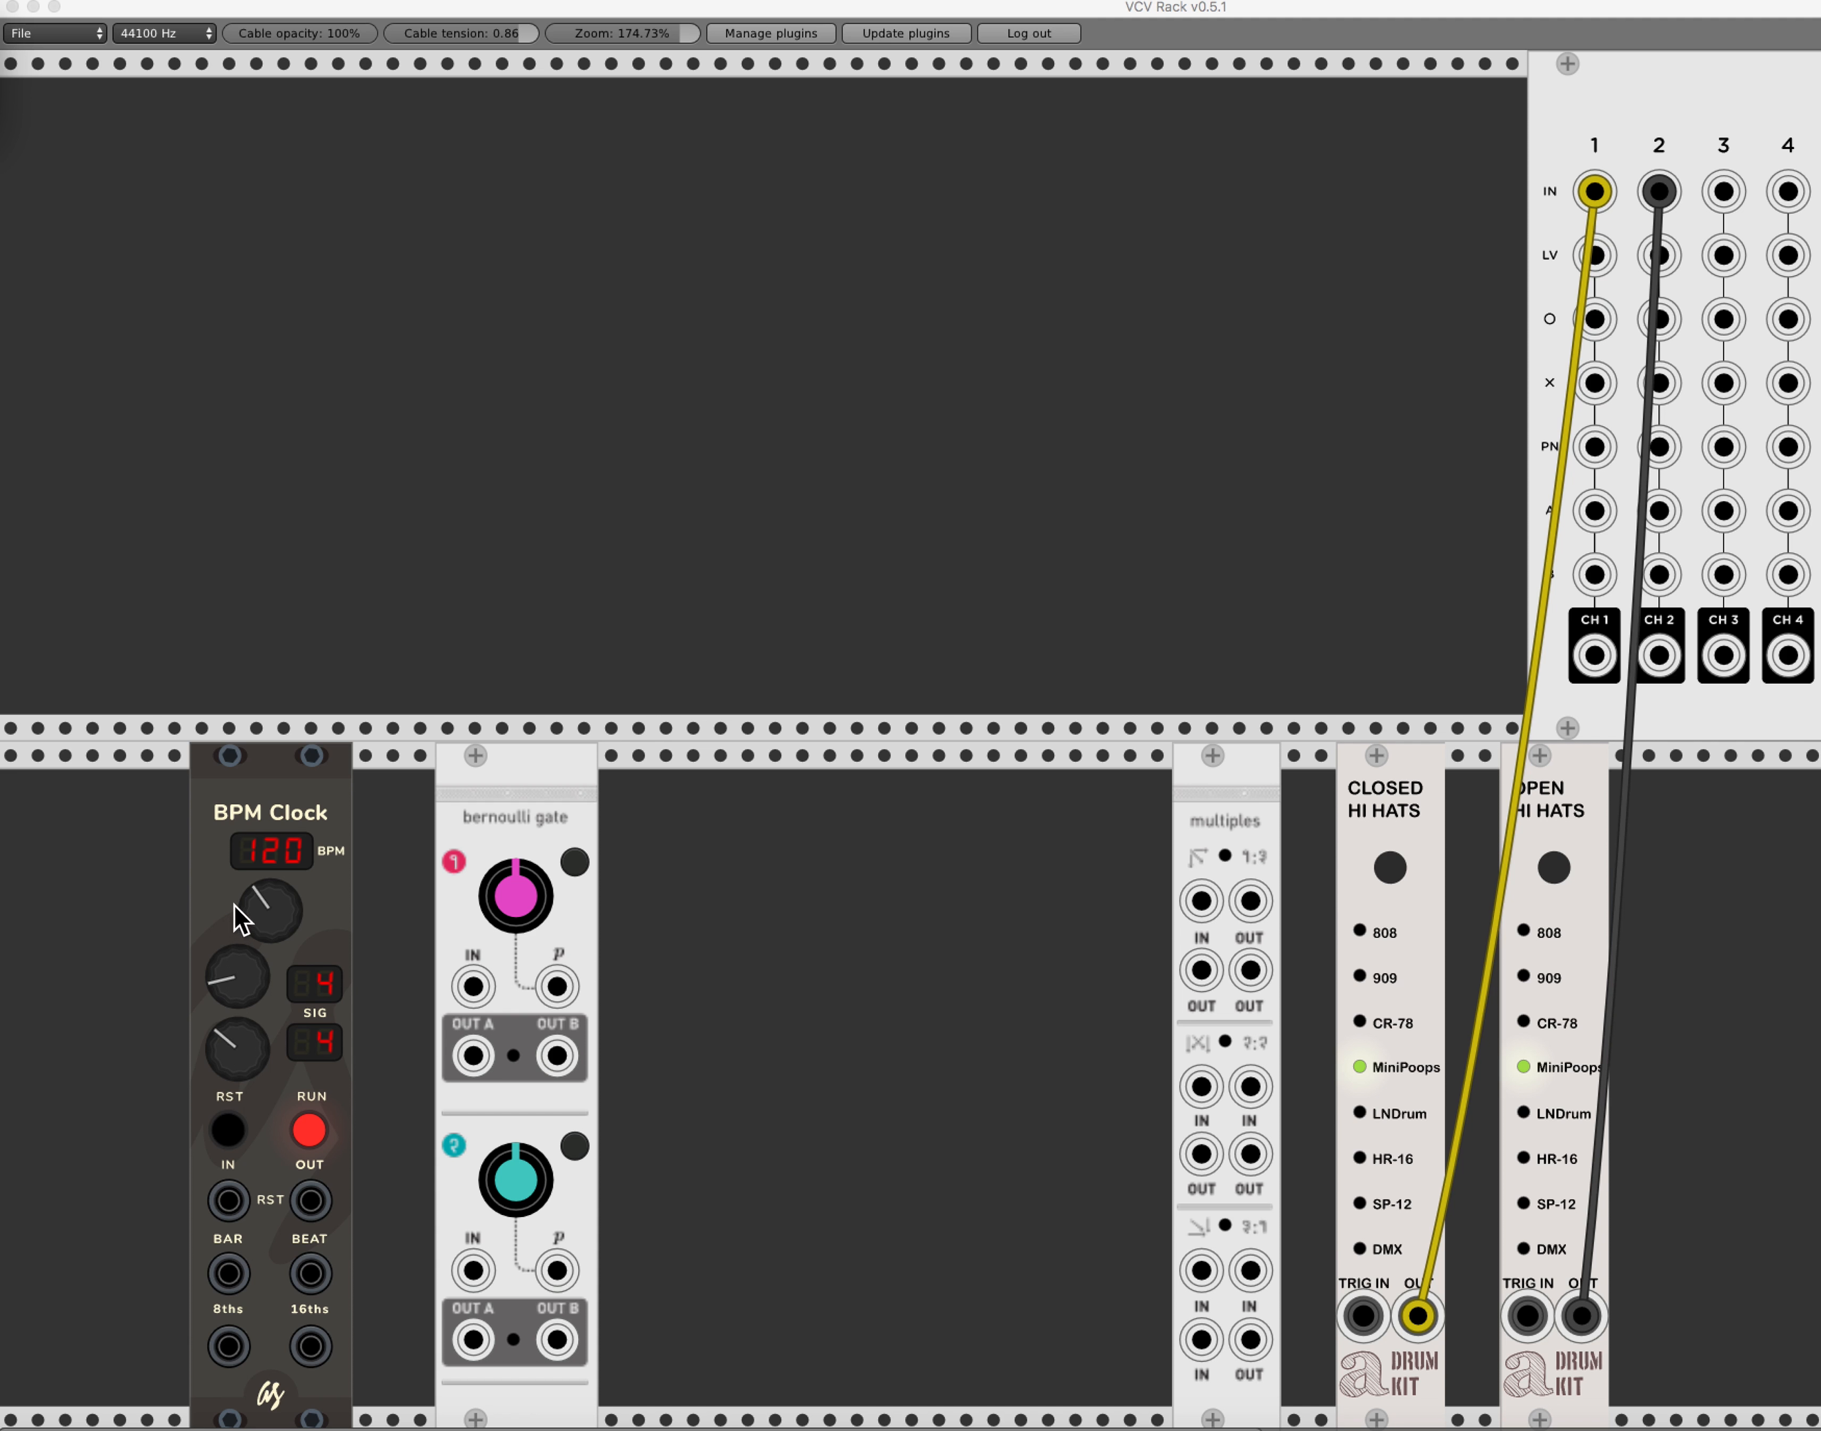
Patch the BPM Clock's 8ths output to the closed hi-hat's TRIG IN and its BEAT output to the open hi-hat's TRIG IN.
{"action": "left_click", "coordinate": [220, 1351]}
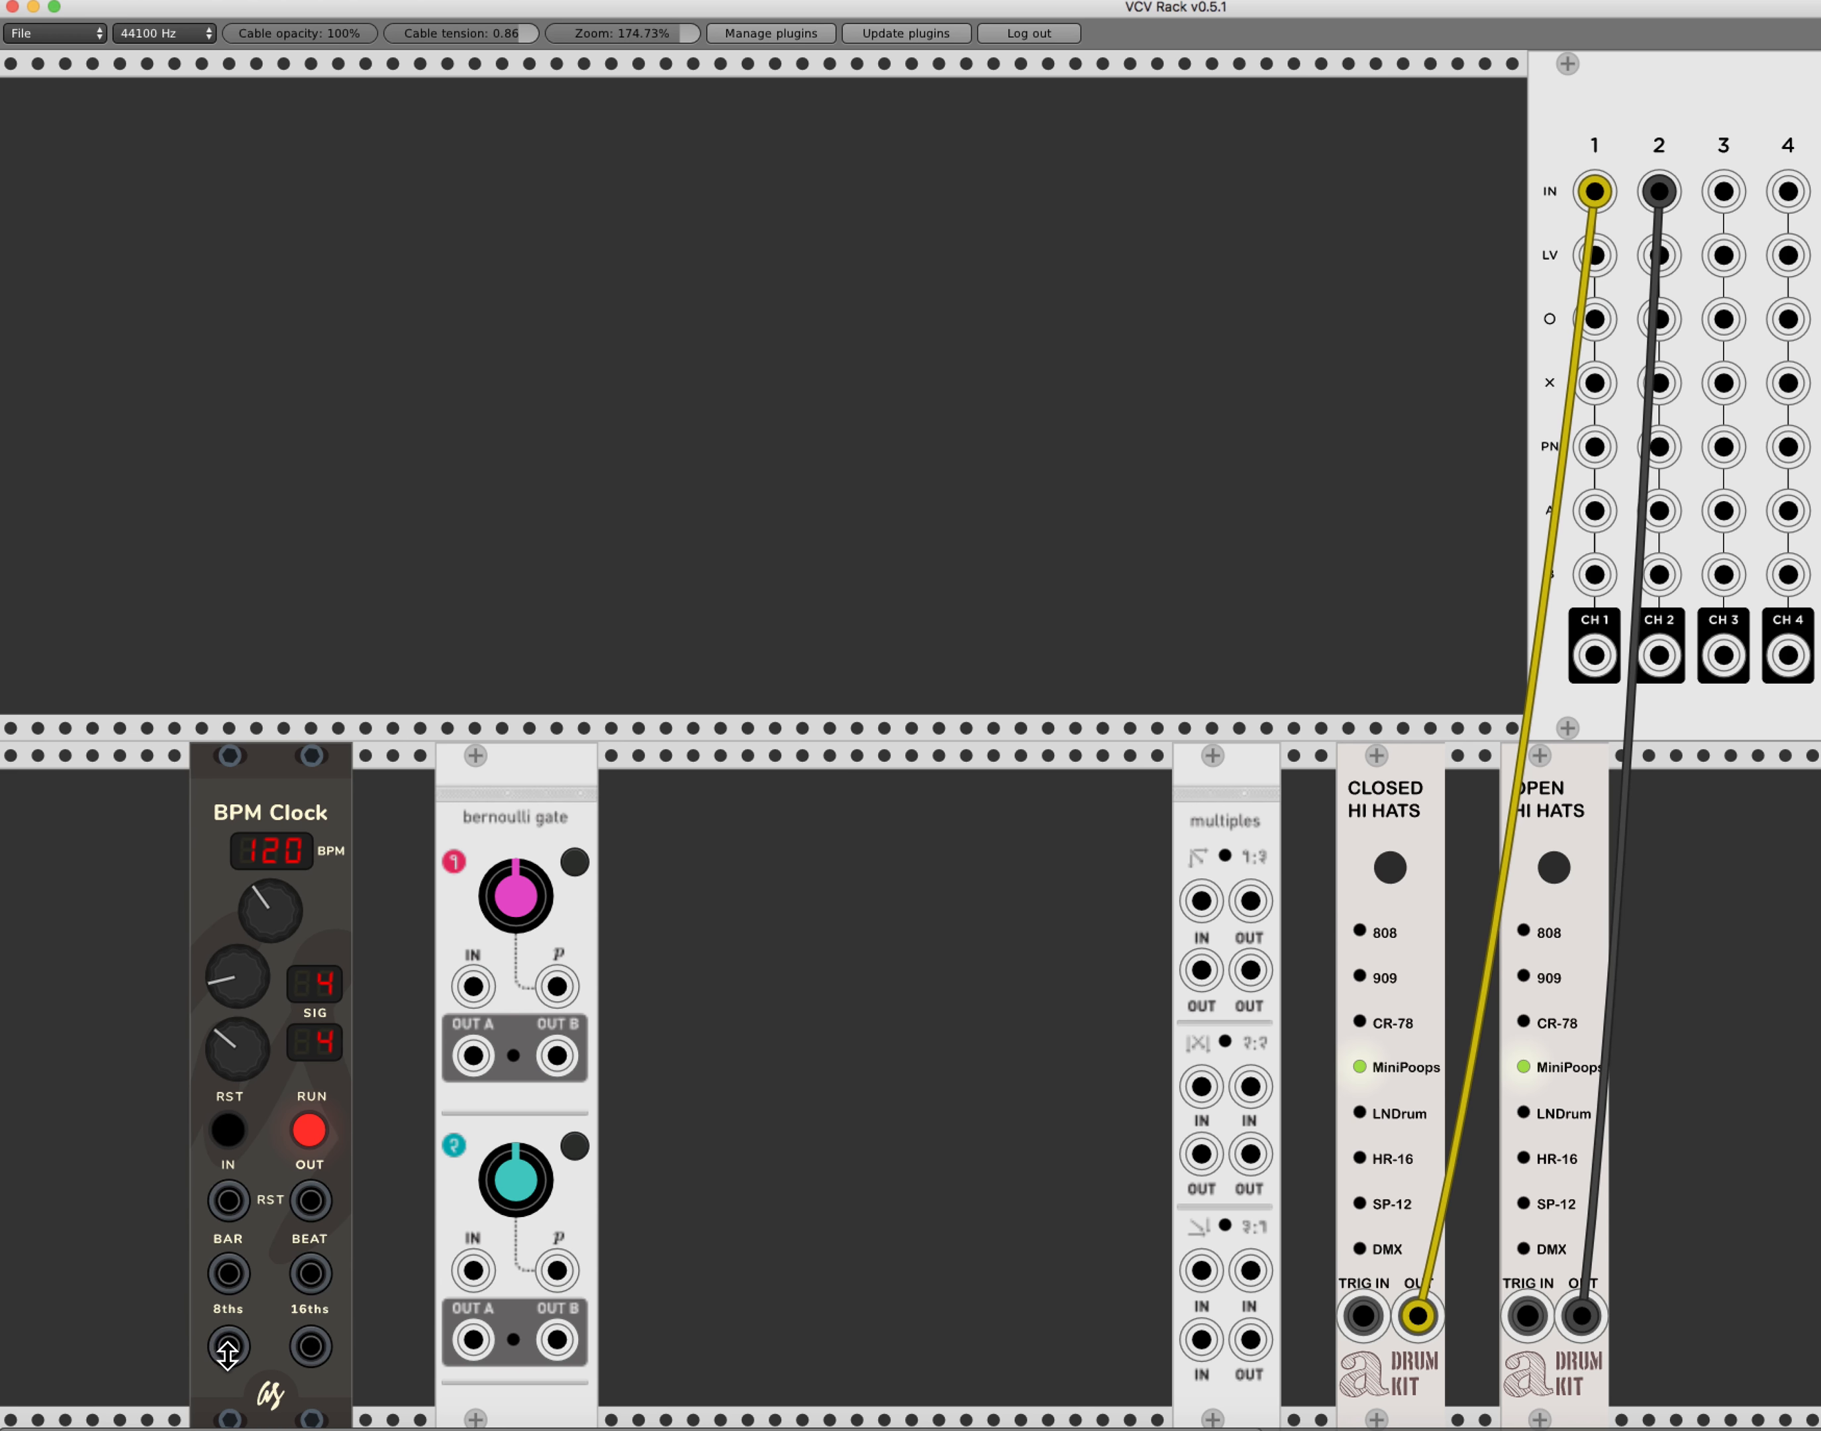
{"action": "left_click_drag", "start_coordinate": [227, 1349], "coordinate": [1364, 1316]}
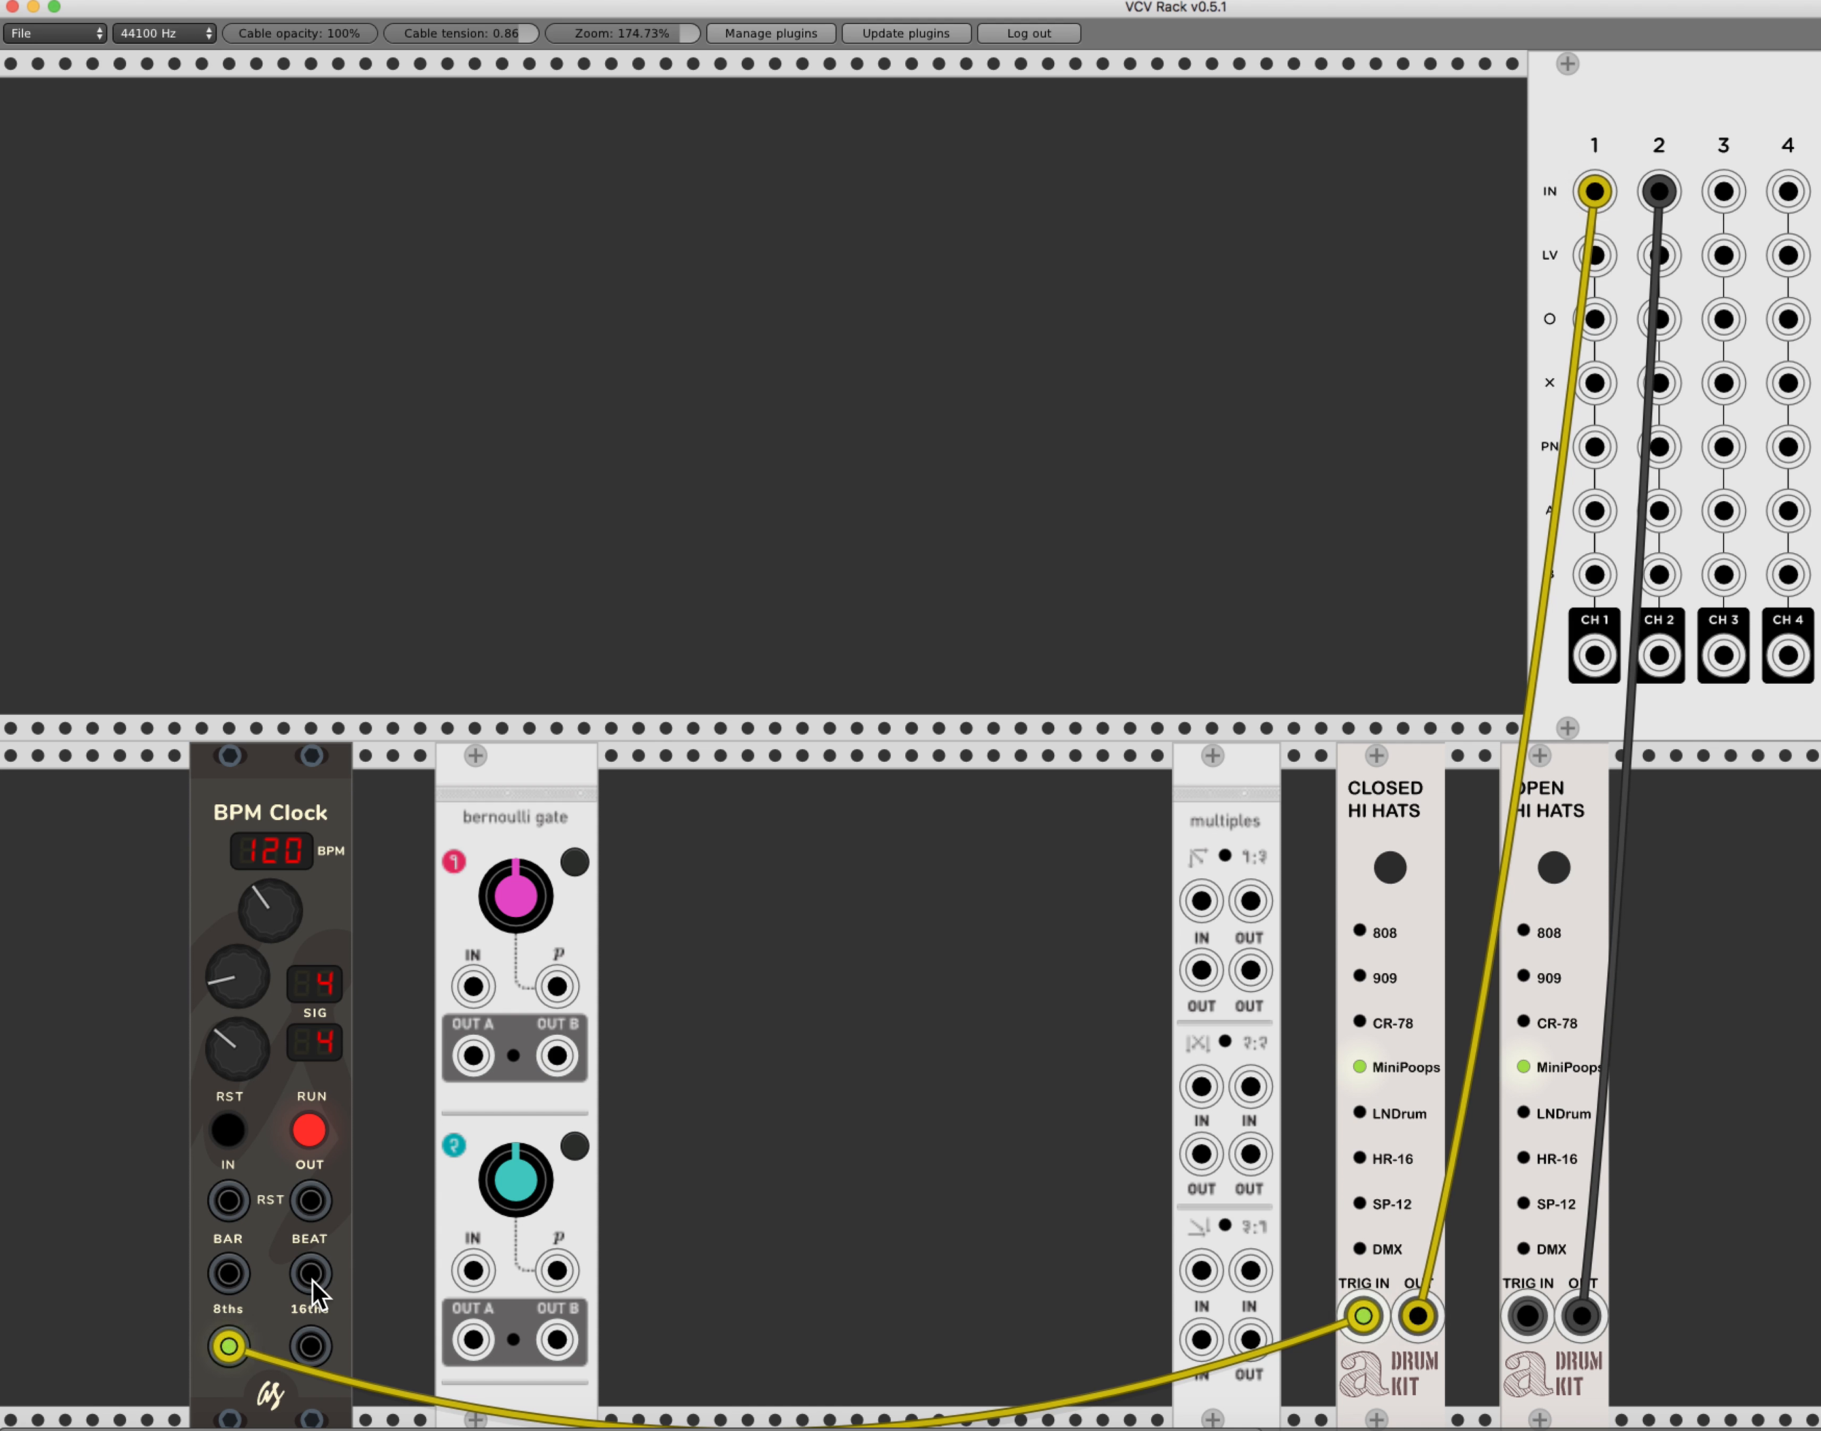
{"action": "left_click_drag", "start_coordinate": [311, 1279], "coordinate": [1528, 1317]}
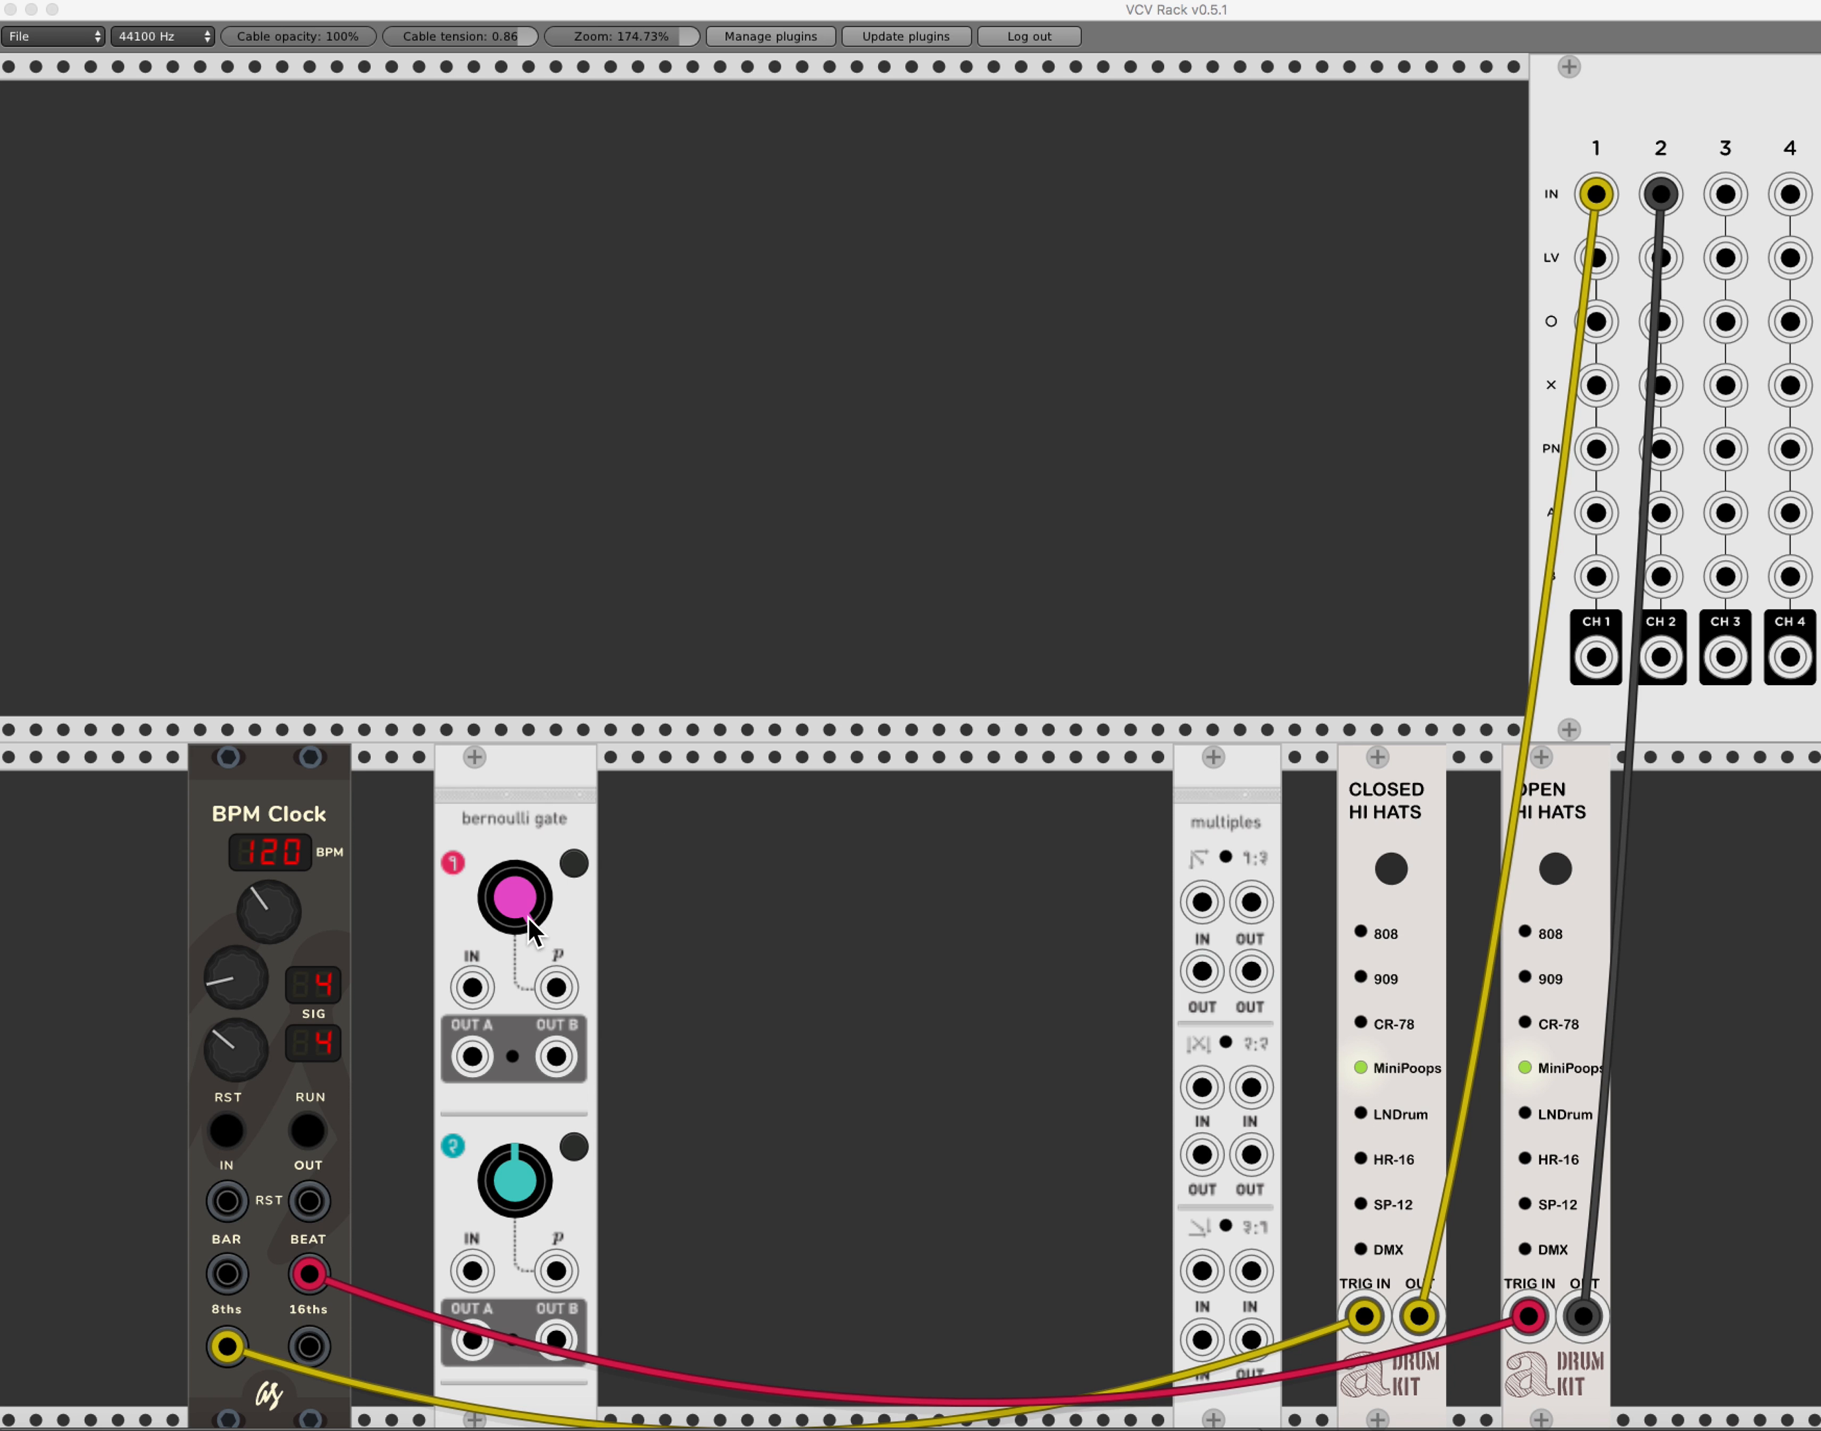
Move the 8ths cable from the closed hi-hat to Bernoulli gate 1's IN and patch that gate's OUT B to the closed hi-hat's TRIG IN.
{"action": "left_click", "coordinate": [512, 898]}
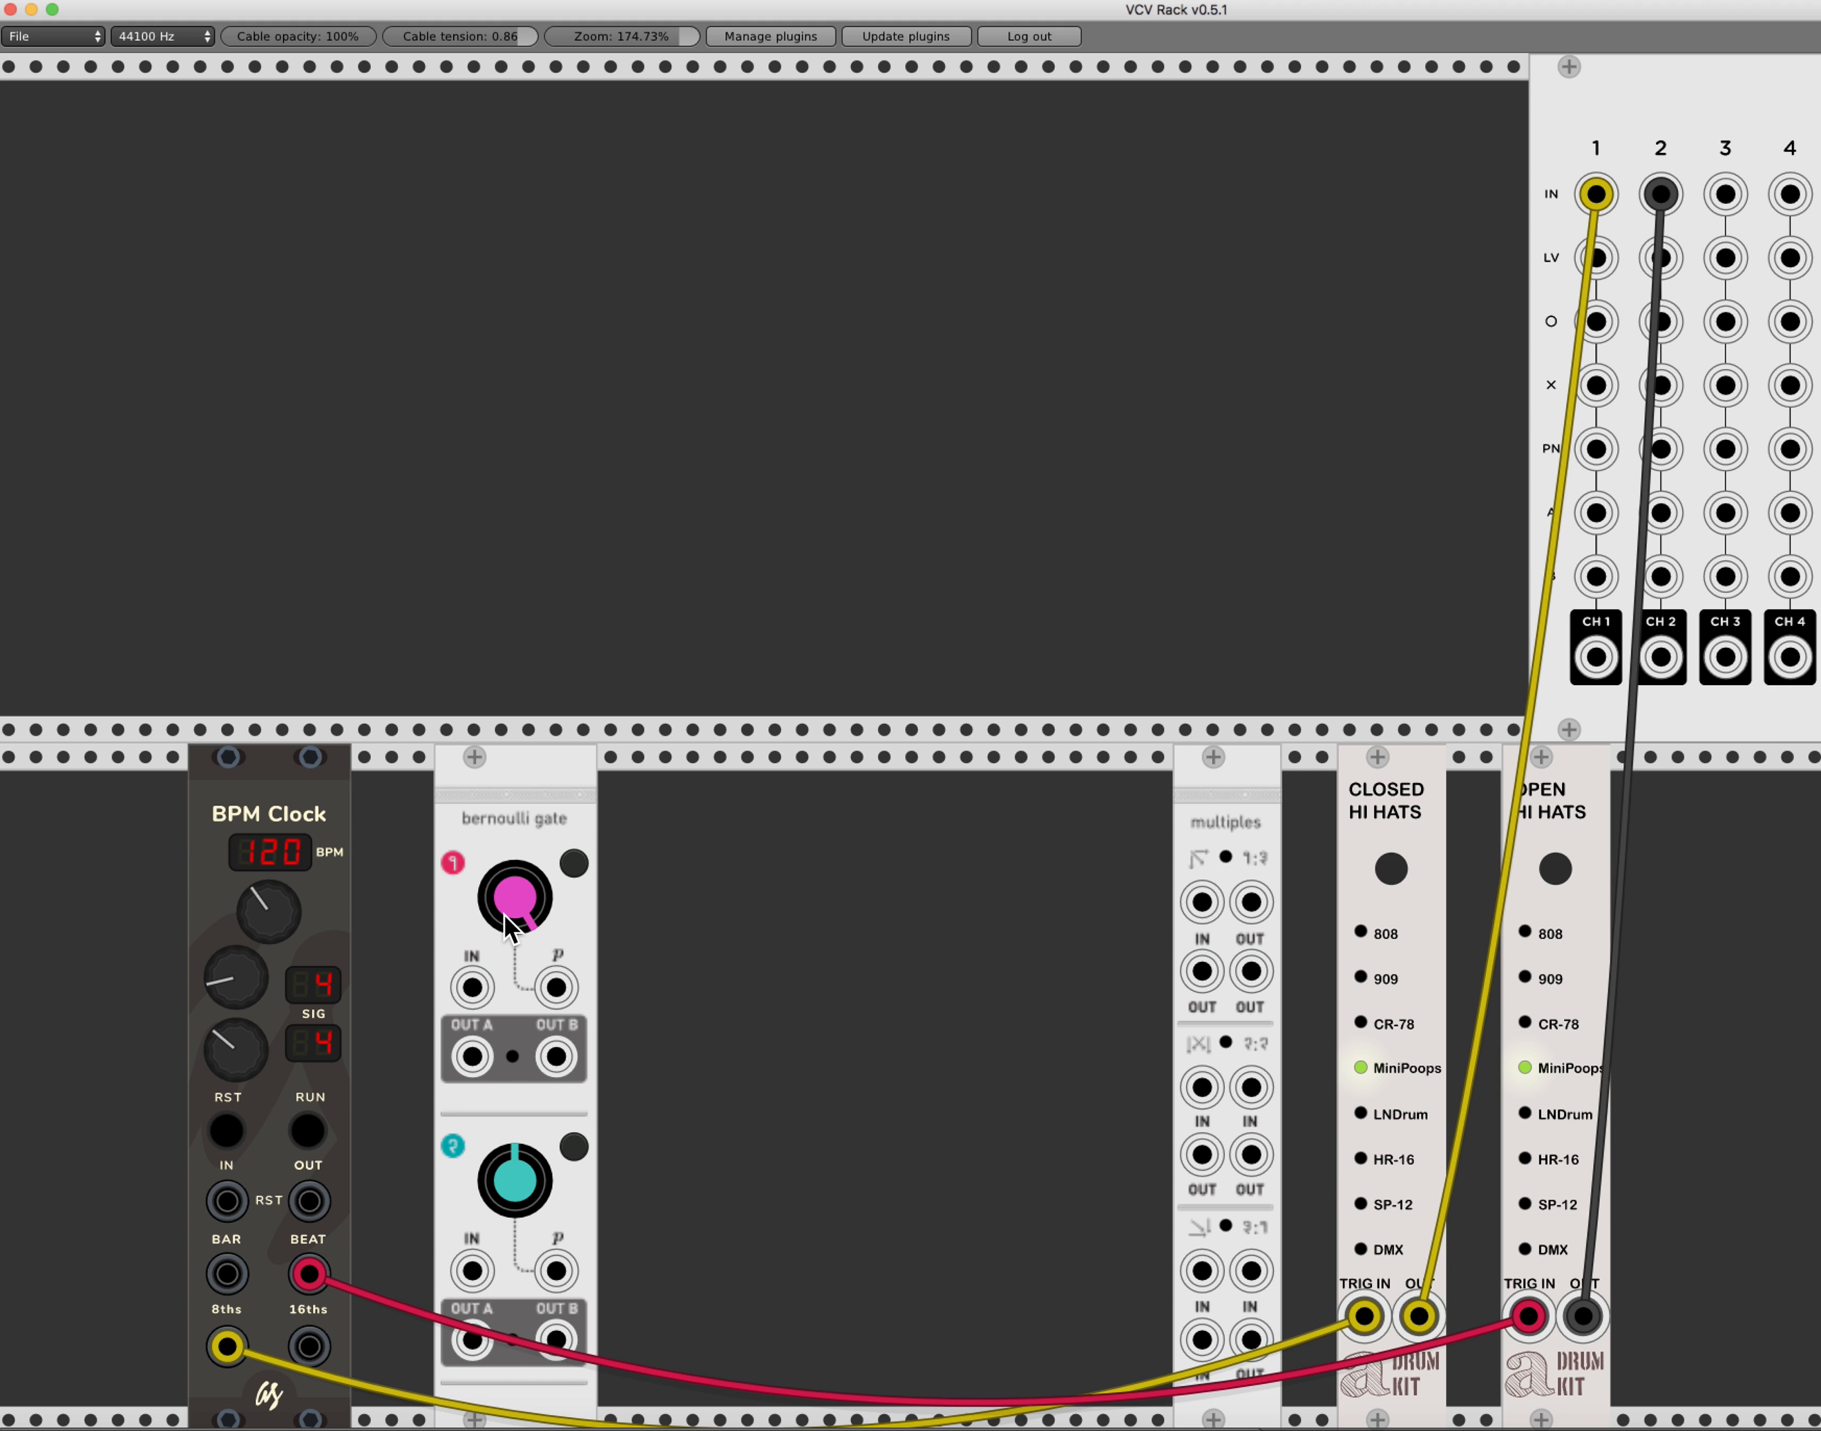
{"action": "mouse_move", "coordinate": [509, 895]}
{"action": "left_mouse_down"}
{"action": "mouse_move", "coordinate": [509, 925]}
{"action": "mouse_move", "coordinate": [524, 891]}
{"action": "left_mouse_up"}
{"action": "left_click_drag", "start_coordinate": [1346, 1326], "coordinate": [460, 986]}
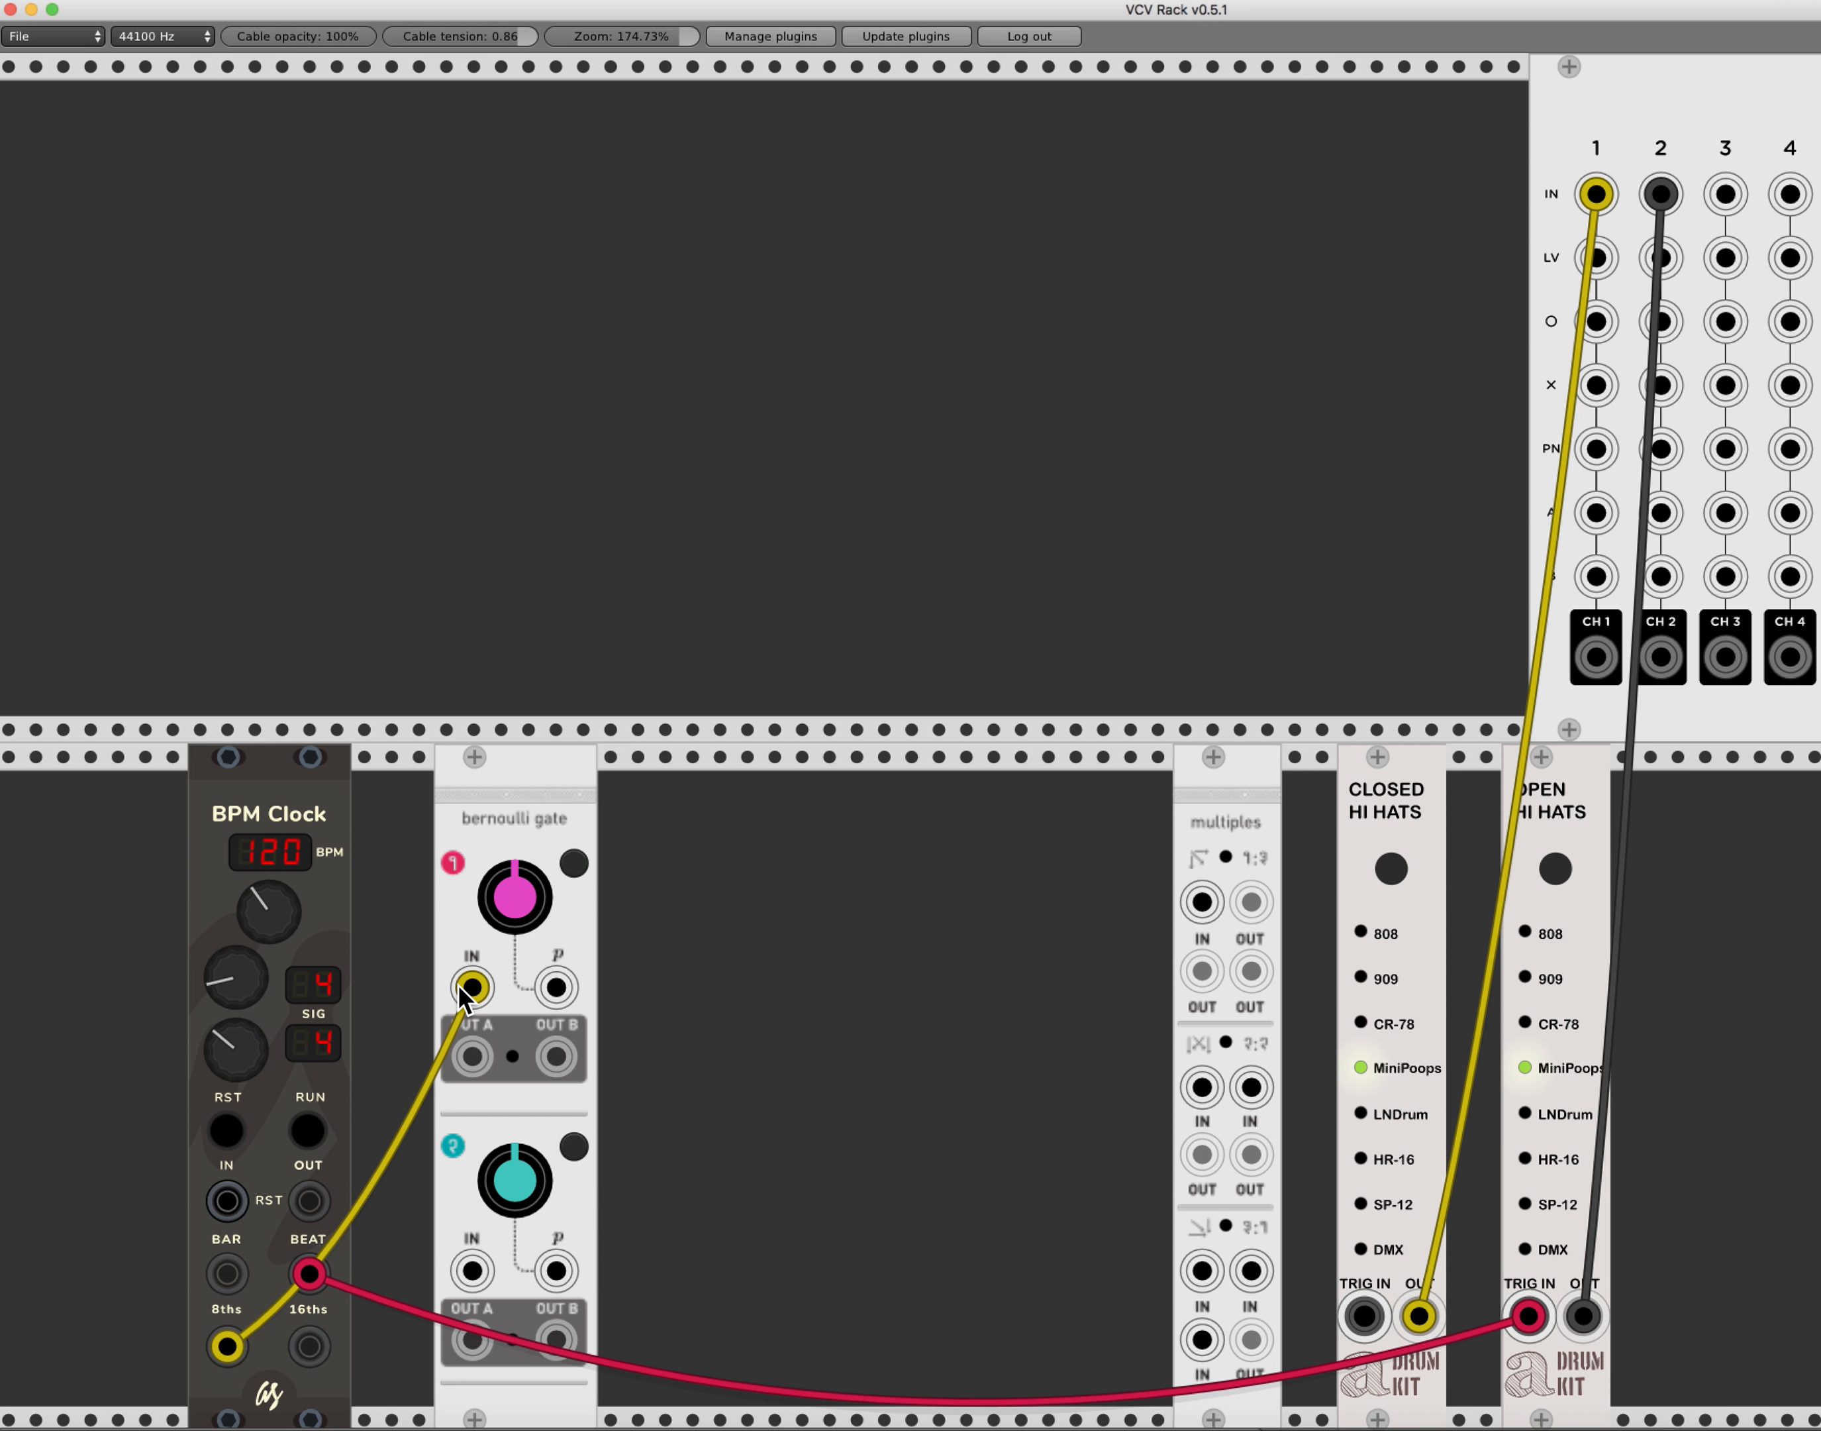
{"action": "left_click_drag", "start_coordinate": [462, 995], "coordinate": [463, 994]}
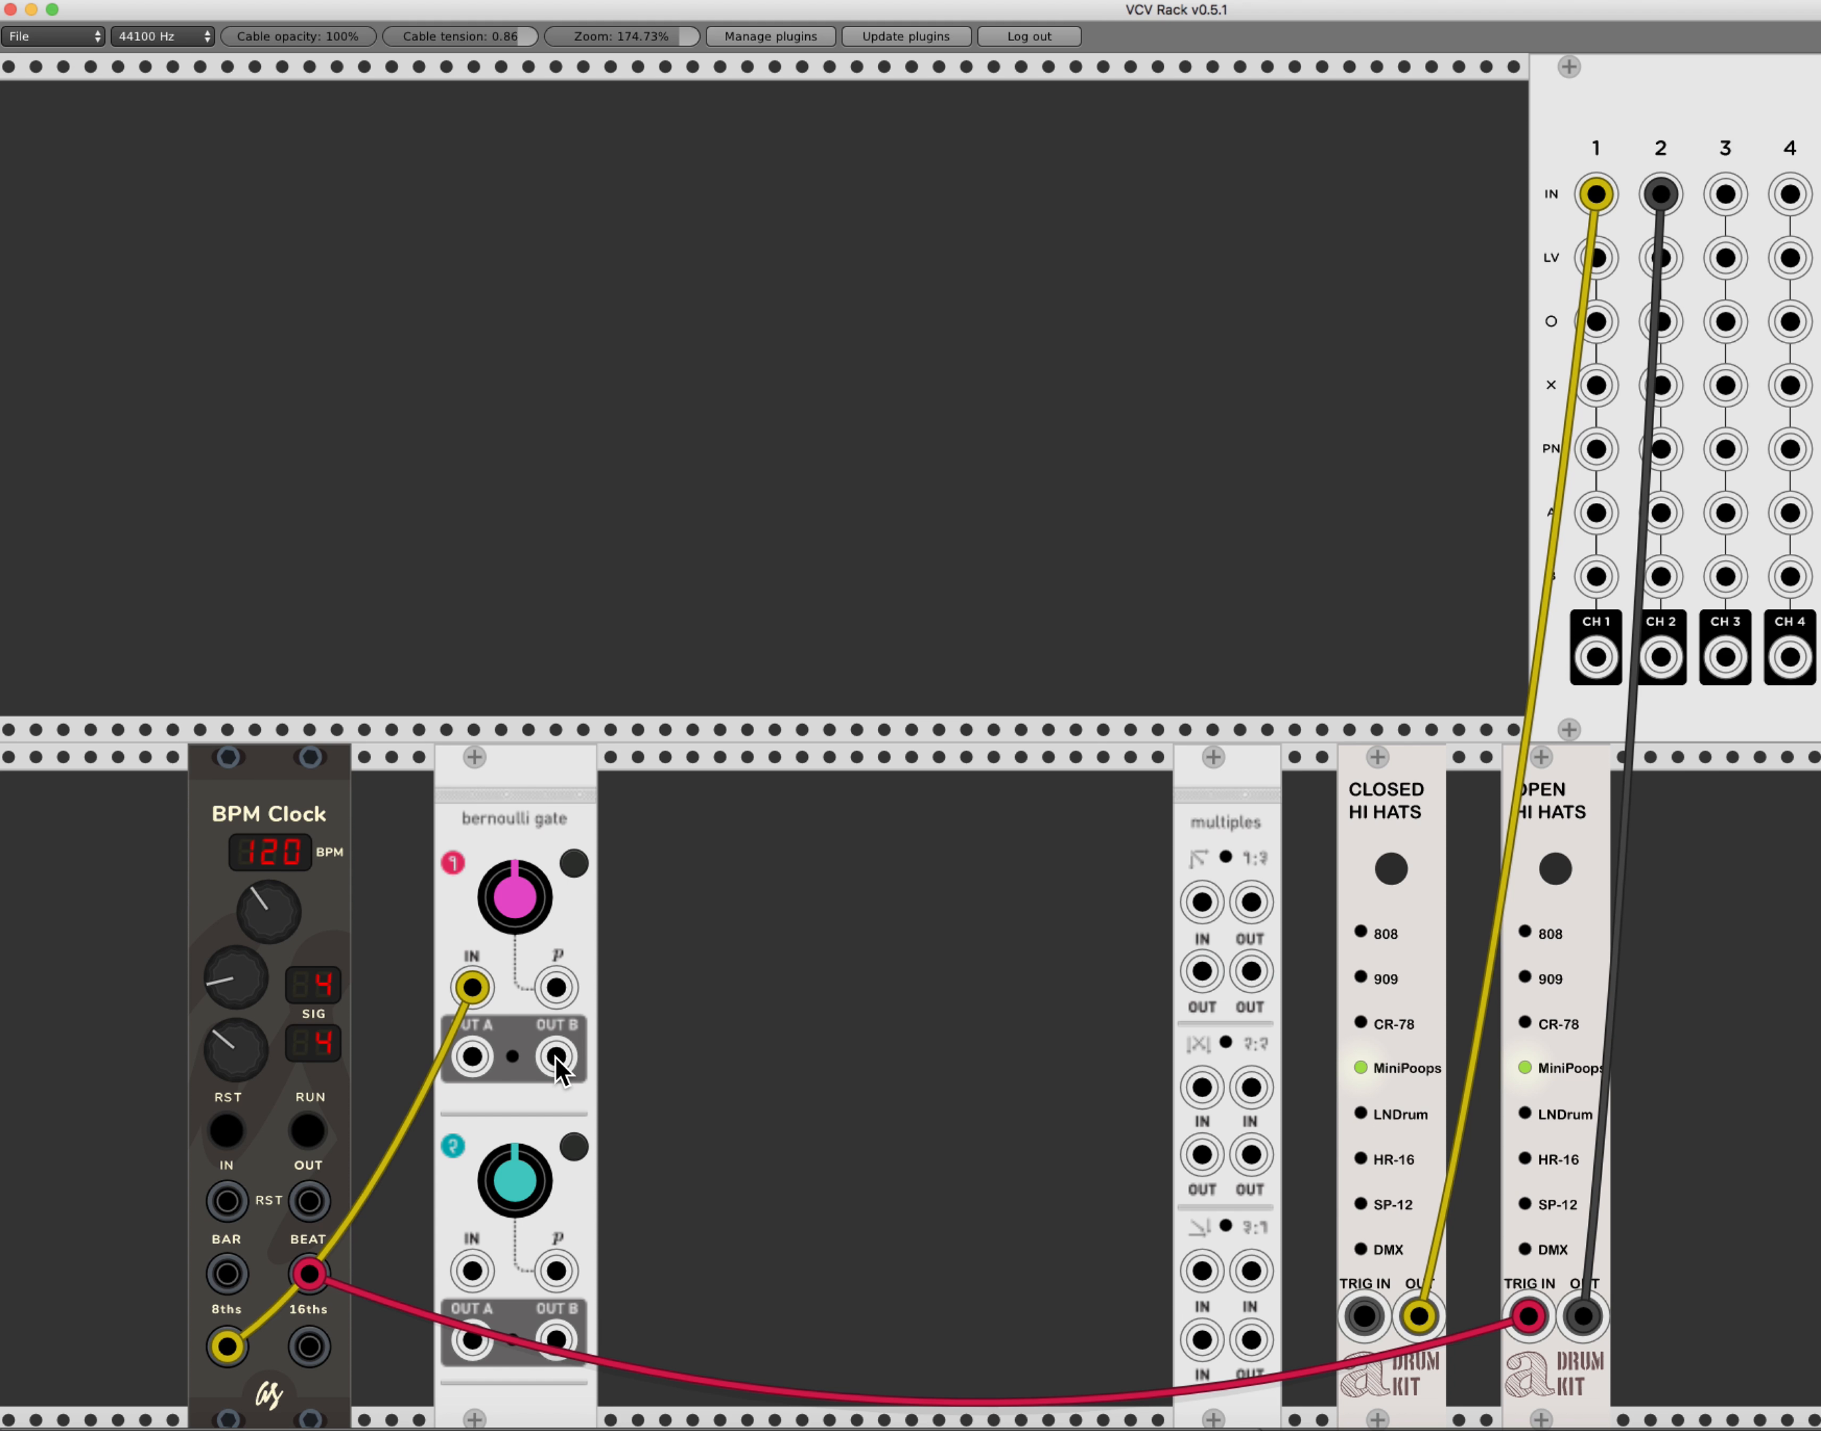
{"action": "left_click_drag", "start_coordinate": [557, 1061], "coordinate": [1363, 1314]}
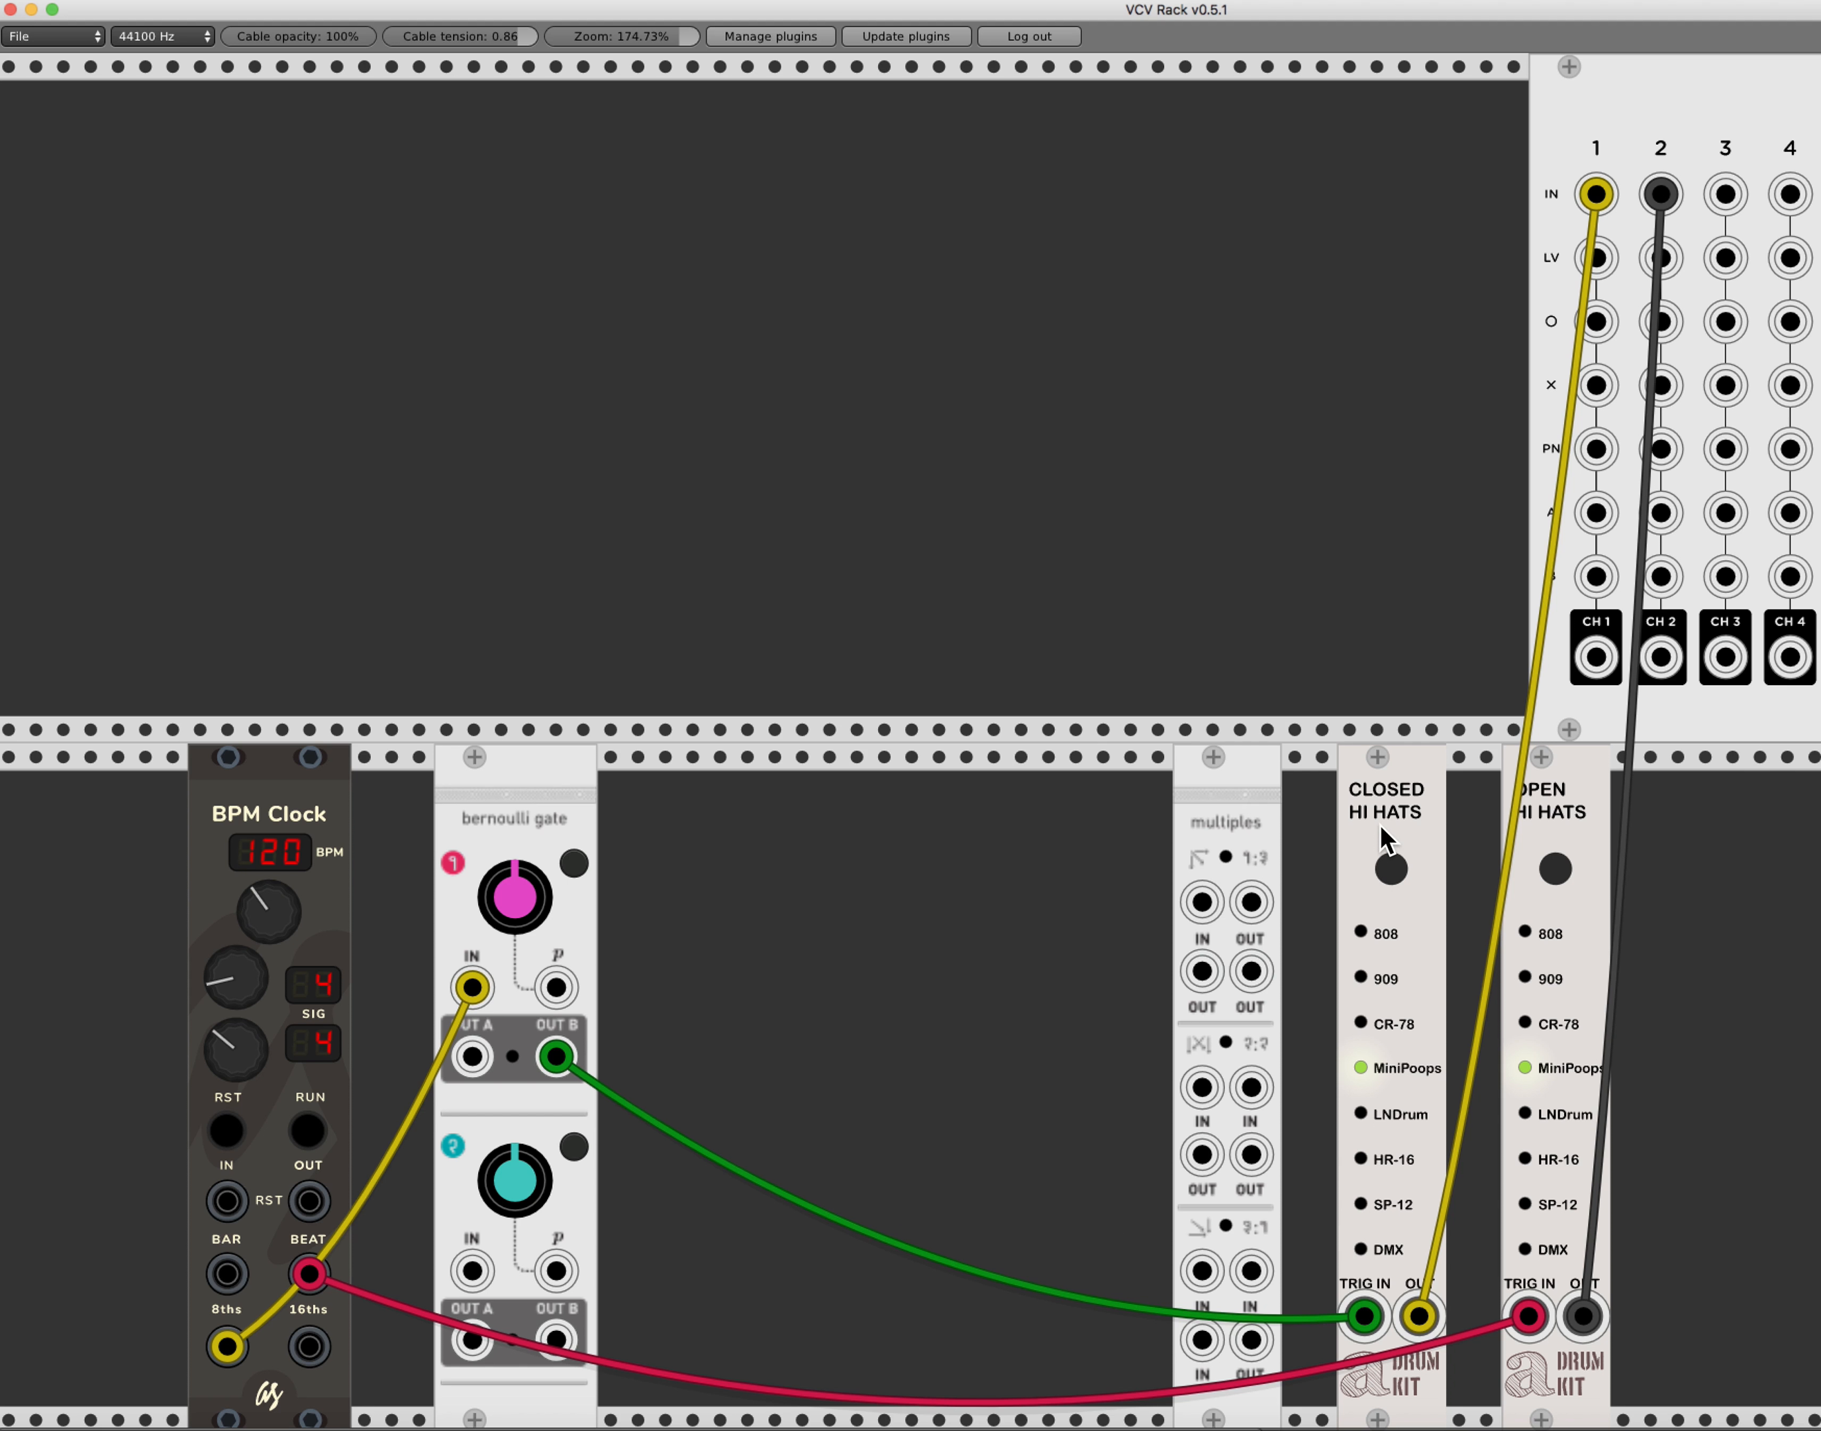
Remove the cable between the clock's BEAT output and the open hi-hat's TRIG IN, and start the clock running.
{"action": "left_click_drag", "start_coordinate": [310, 1274], "coordinate": [777, 1314]}
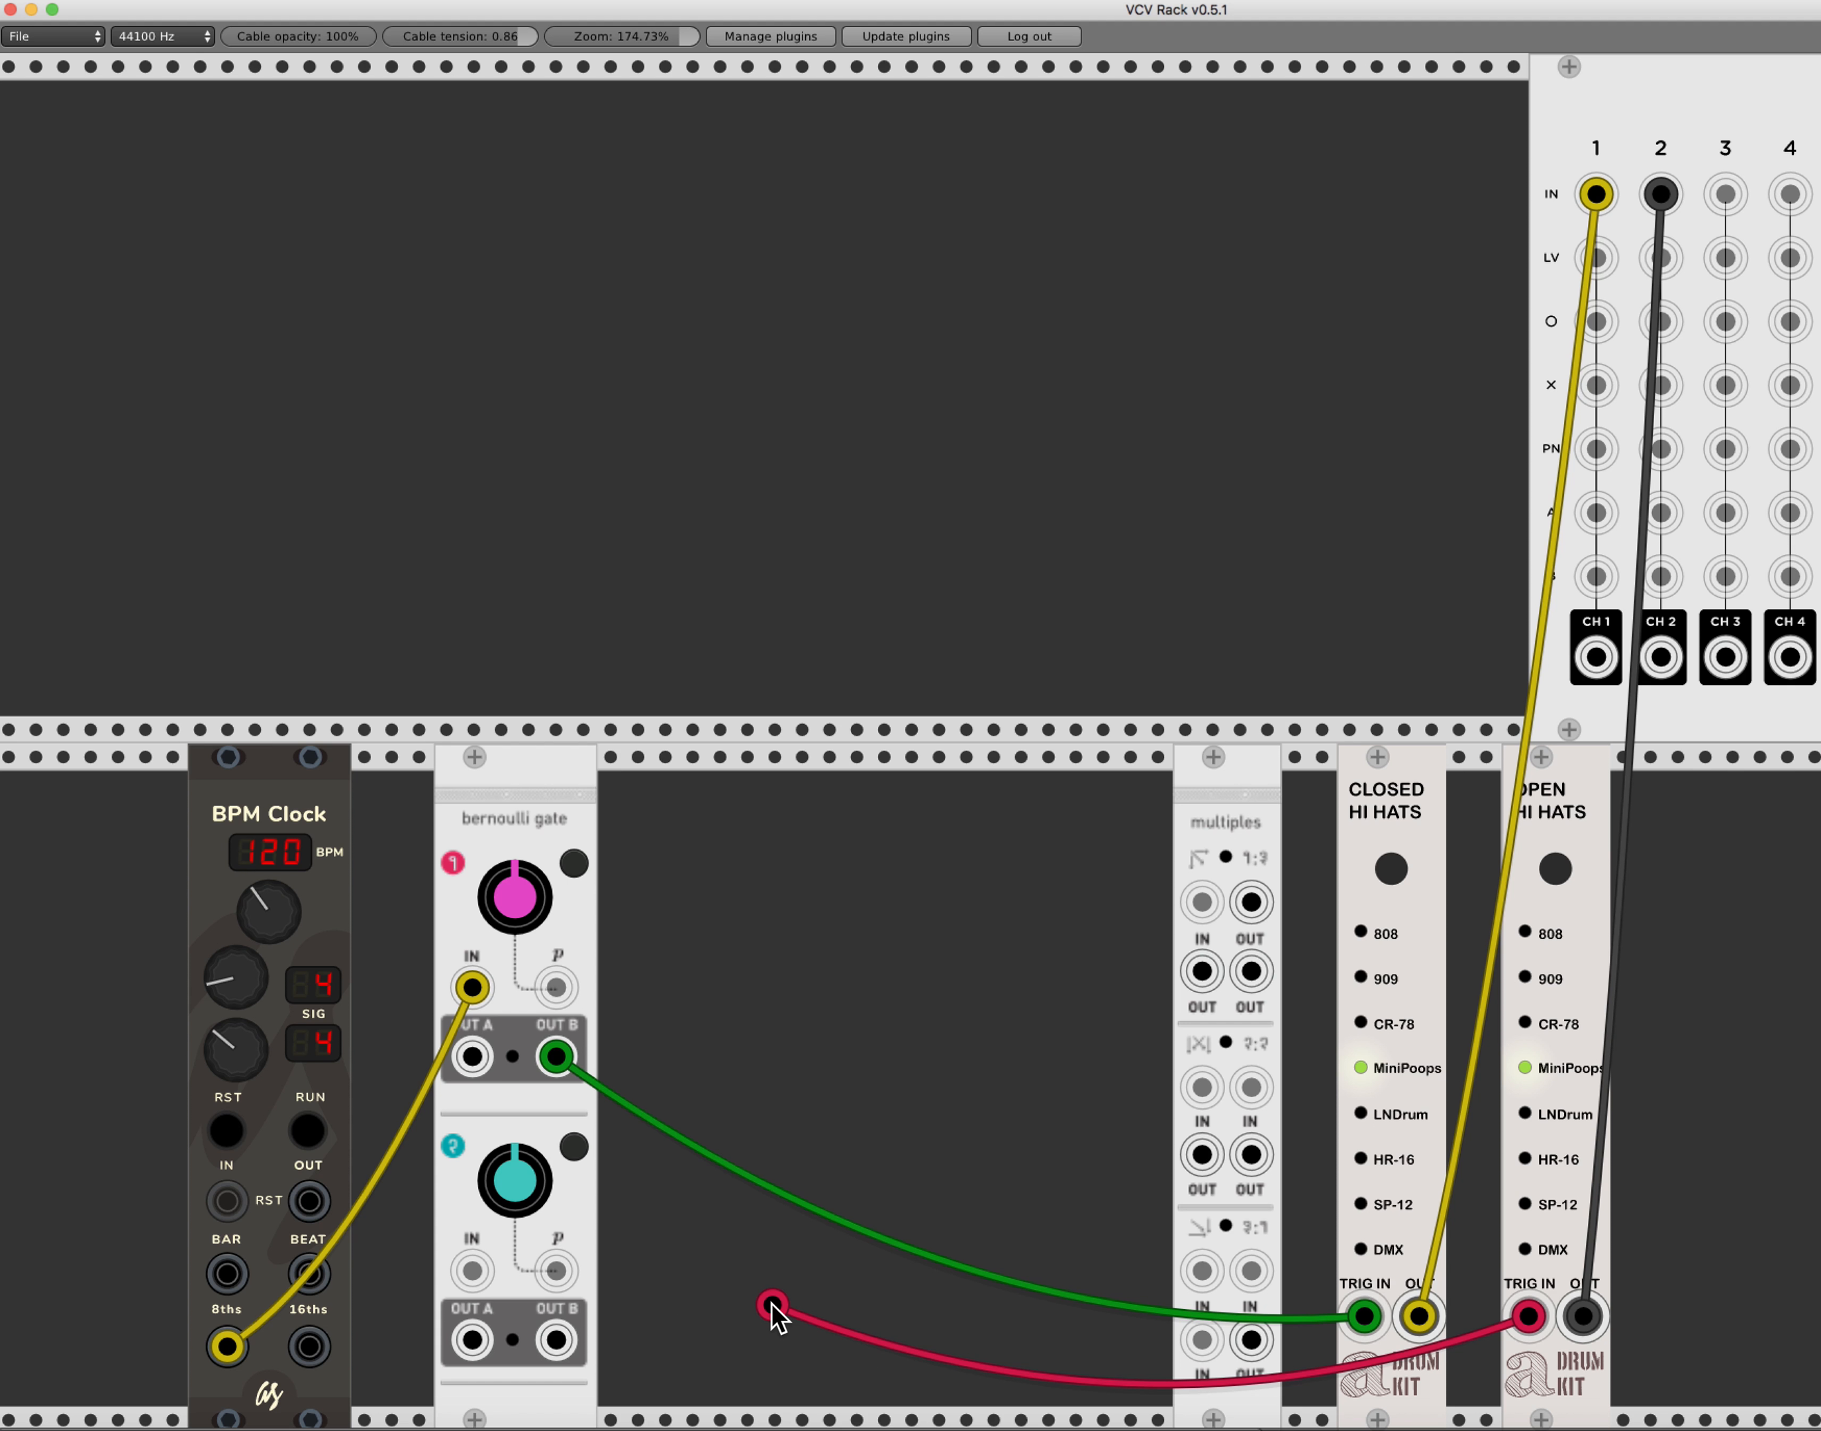
{"action": "left_click_drag", "start_coordinate": [776, 1313], "coordinate": [777, 1316]}
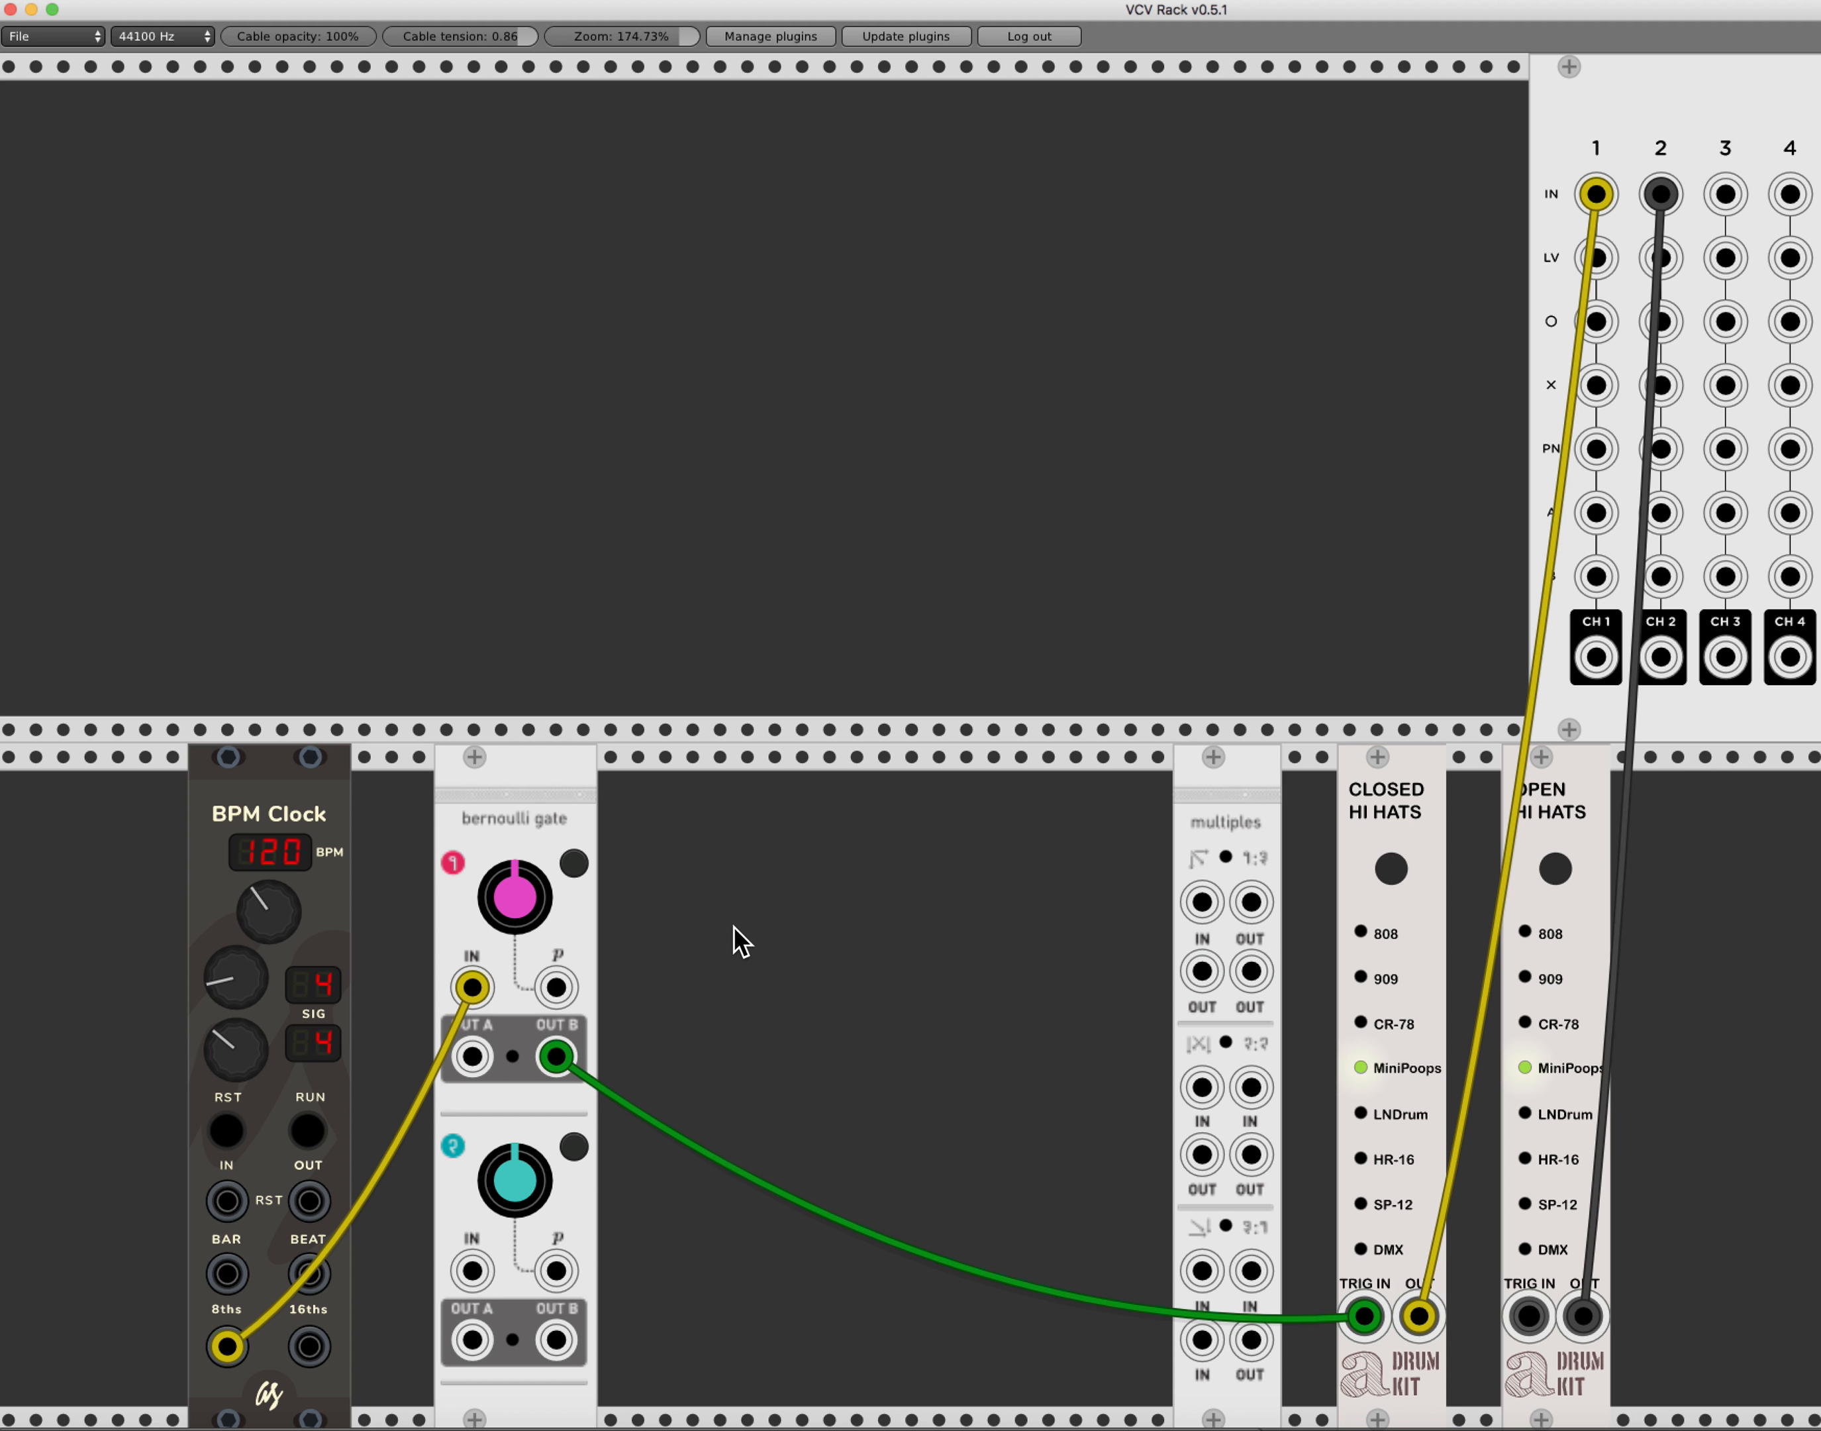
{"action": "left_click", "coordinate": [309, 1129]}
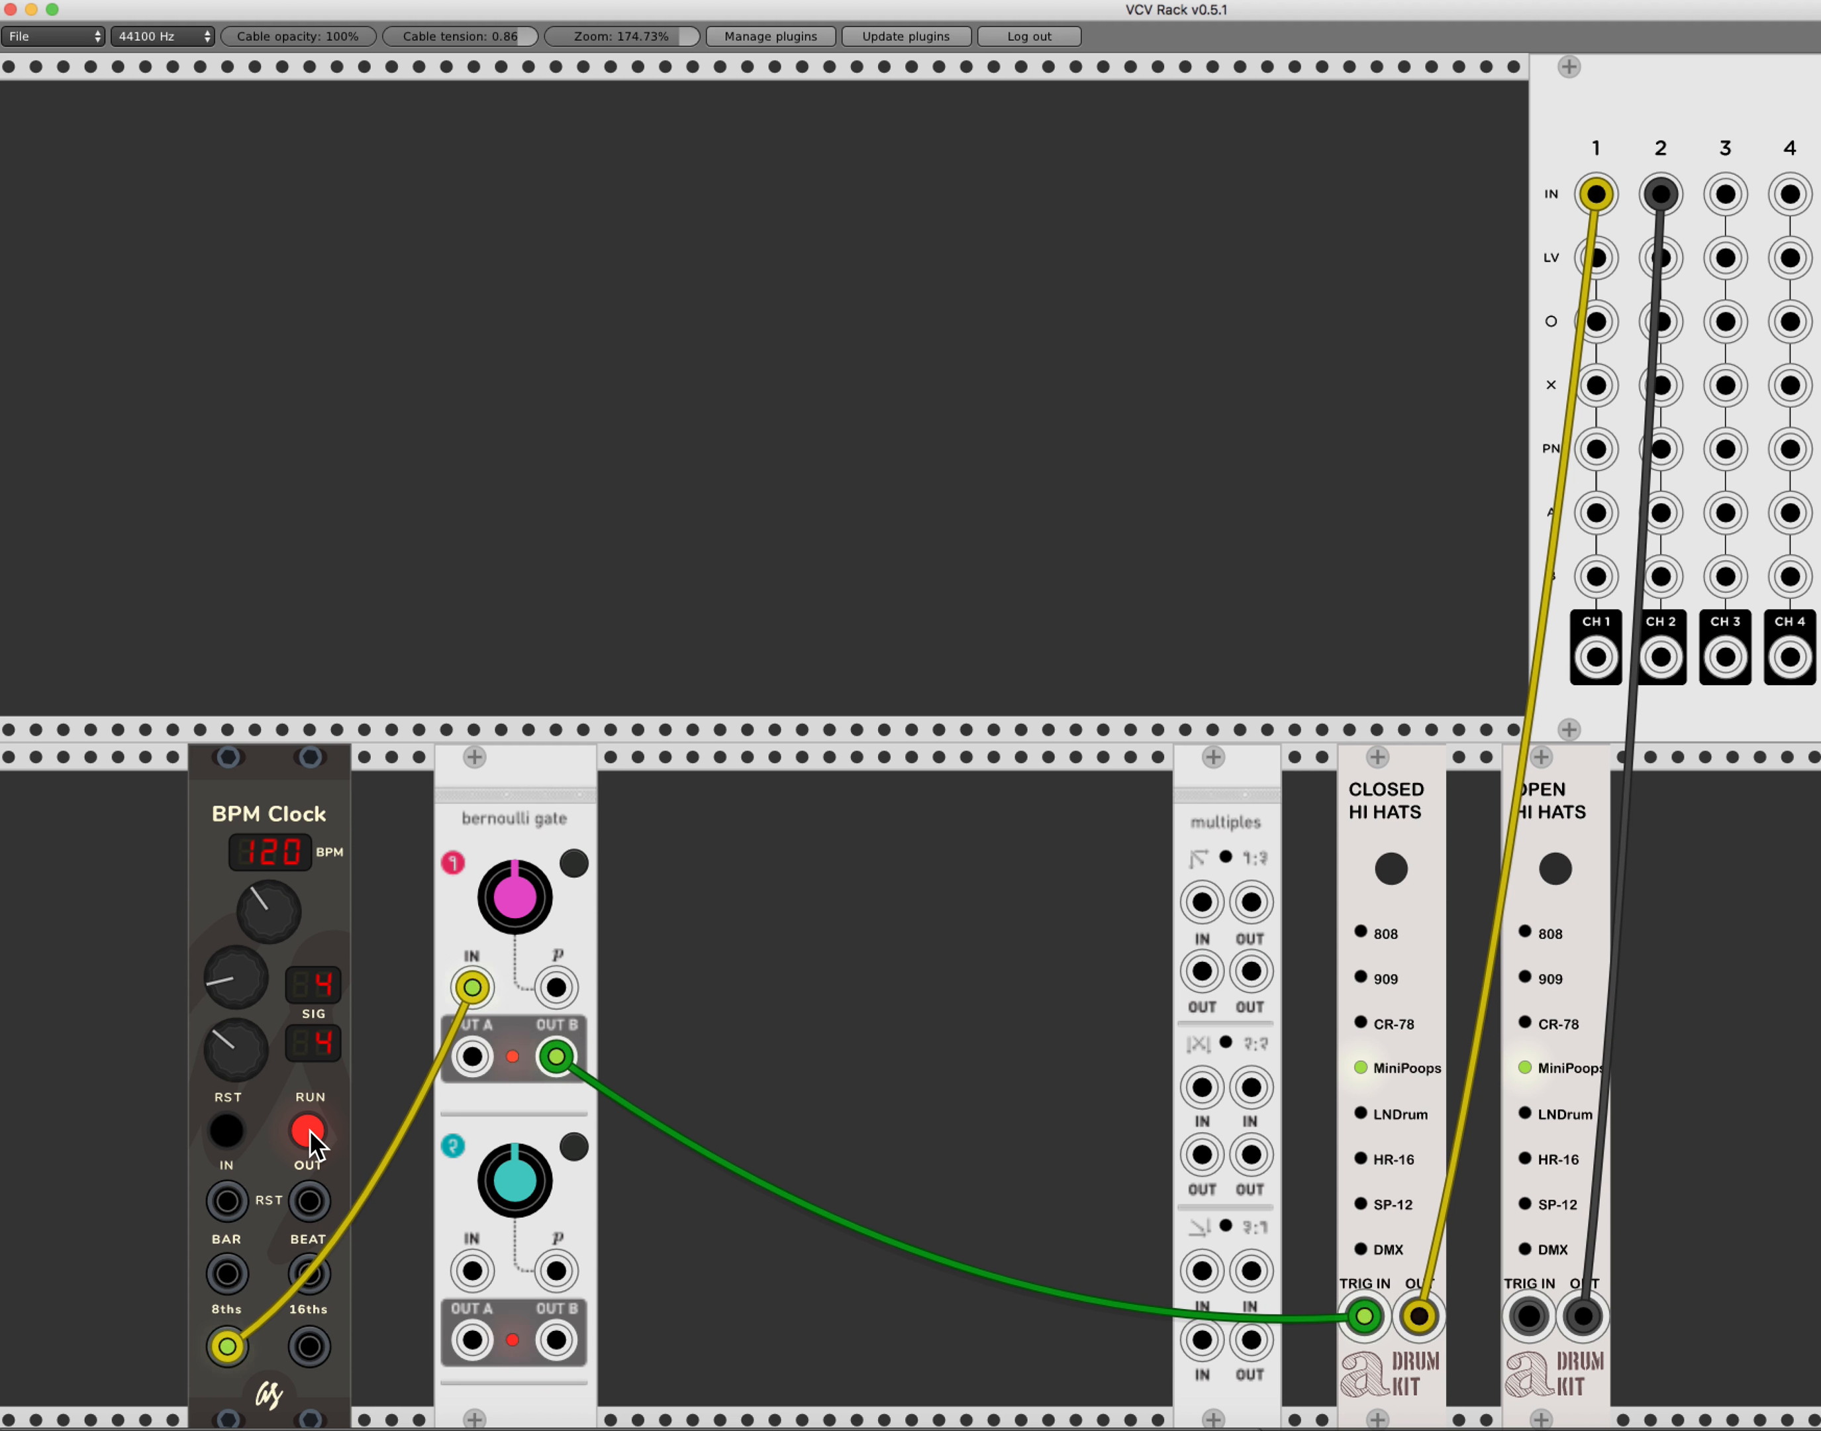
{"action": "left_click", "coordinate": [309, 1130]}
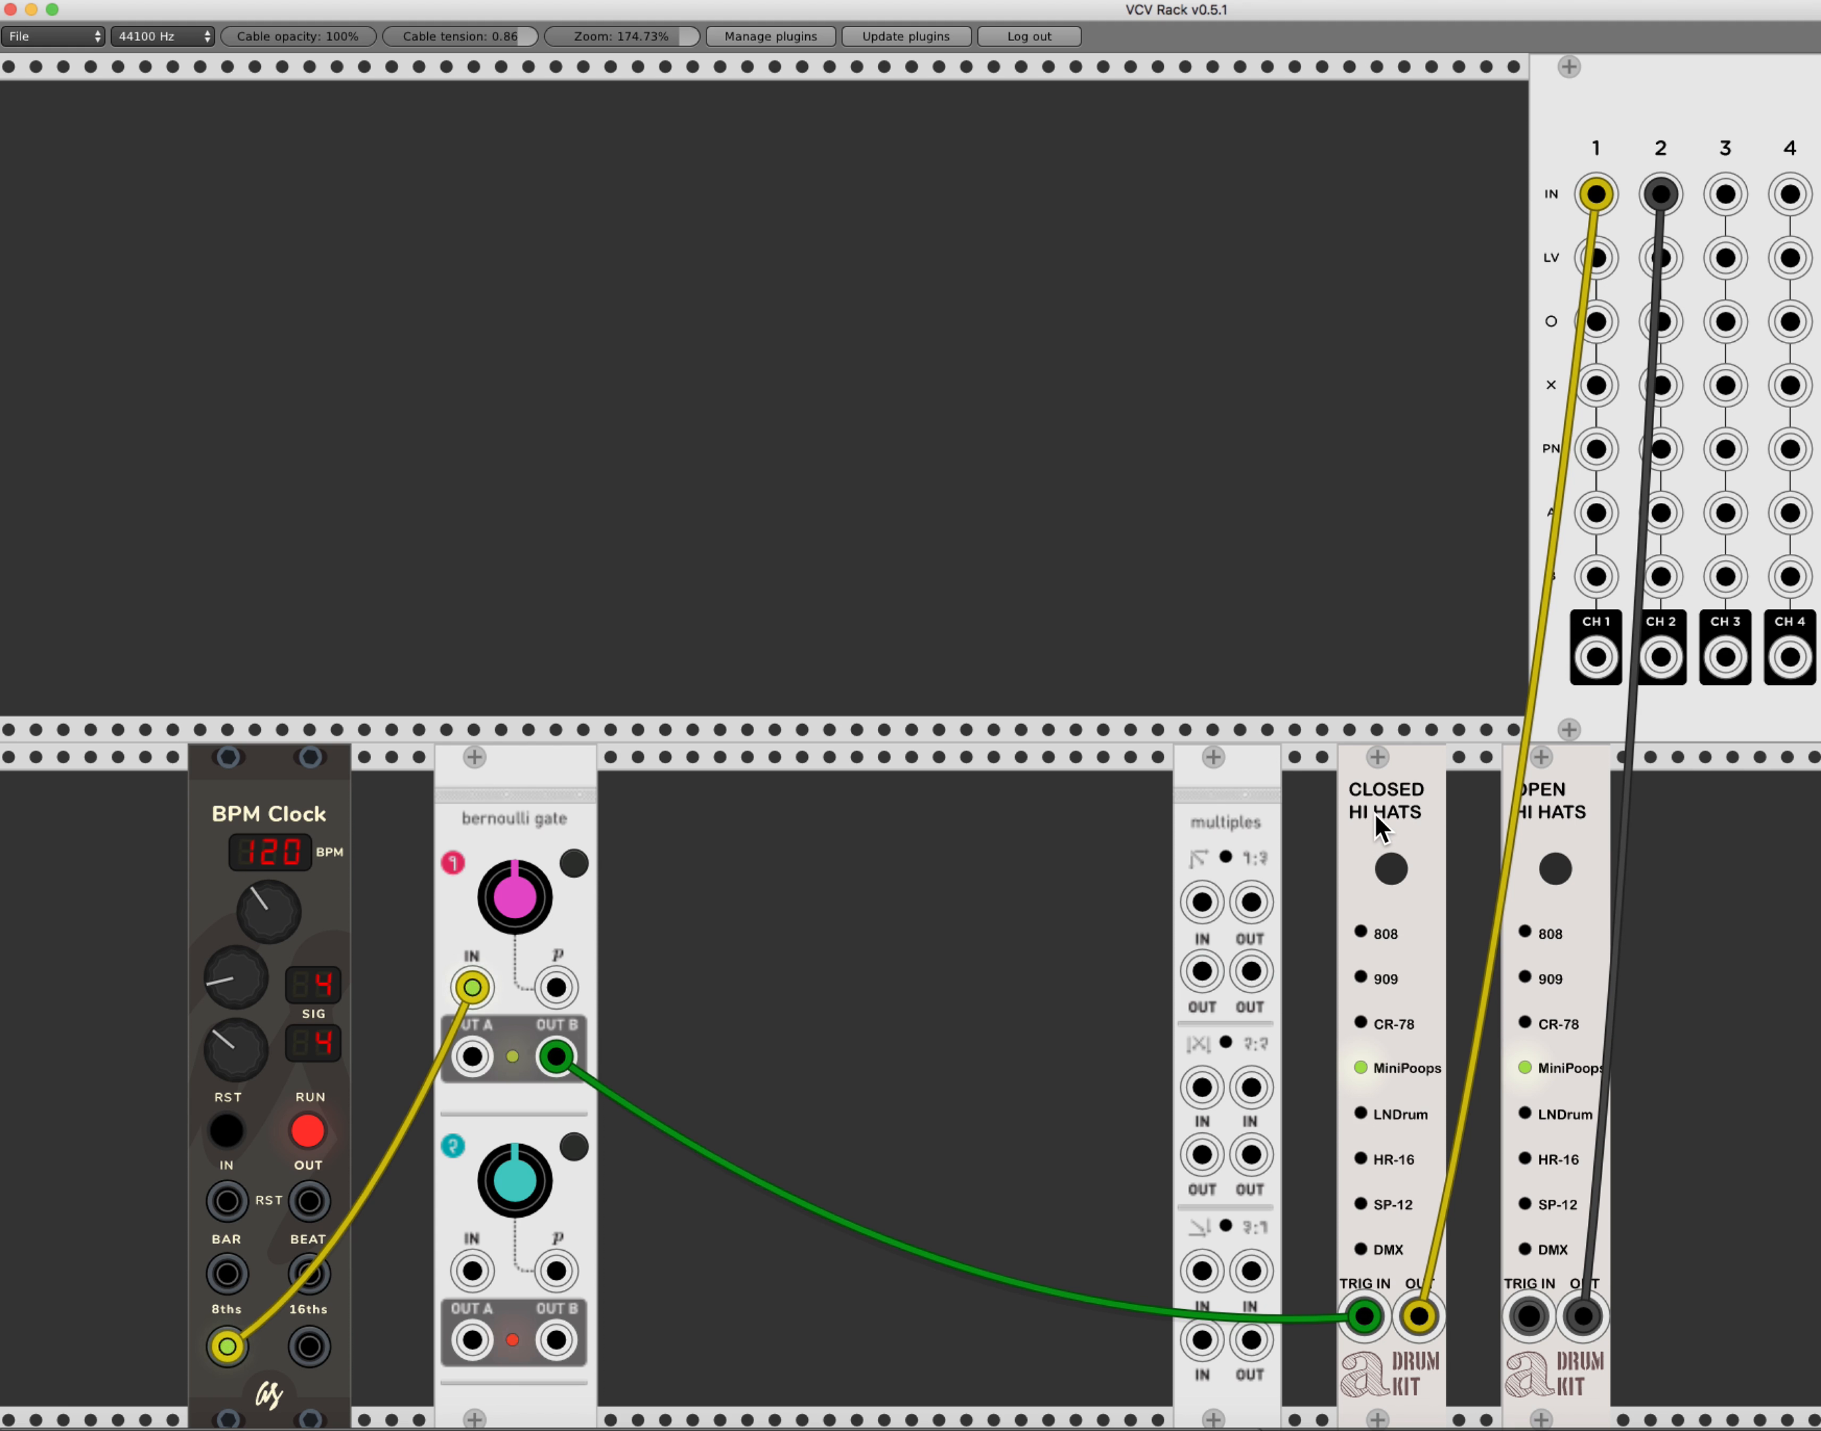
Turn Bernoulli gate 1's probability knob up to fully clockwise, and return it to the centre.
{"action": "left_click_drag", "start_coordinate": [517, 906], "coordinate": [517, 881]}
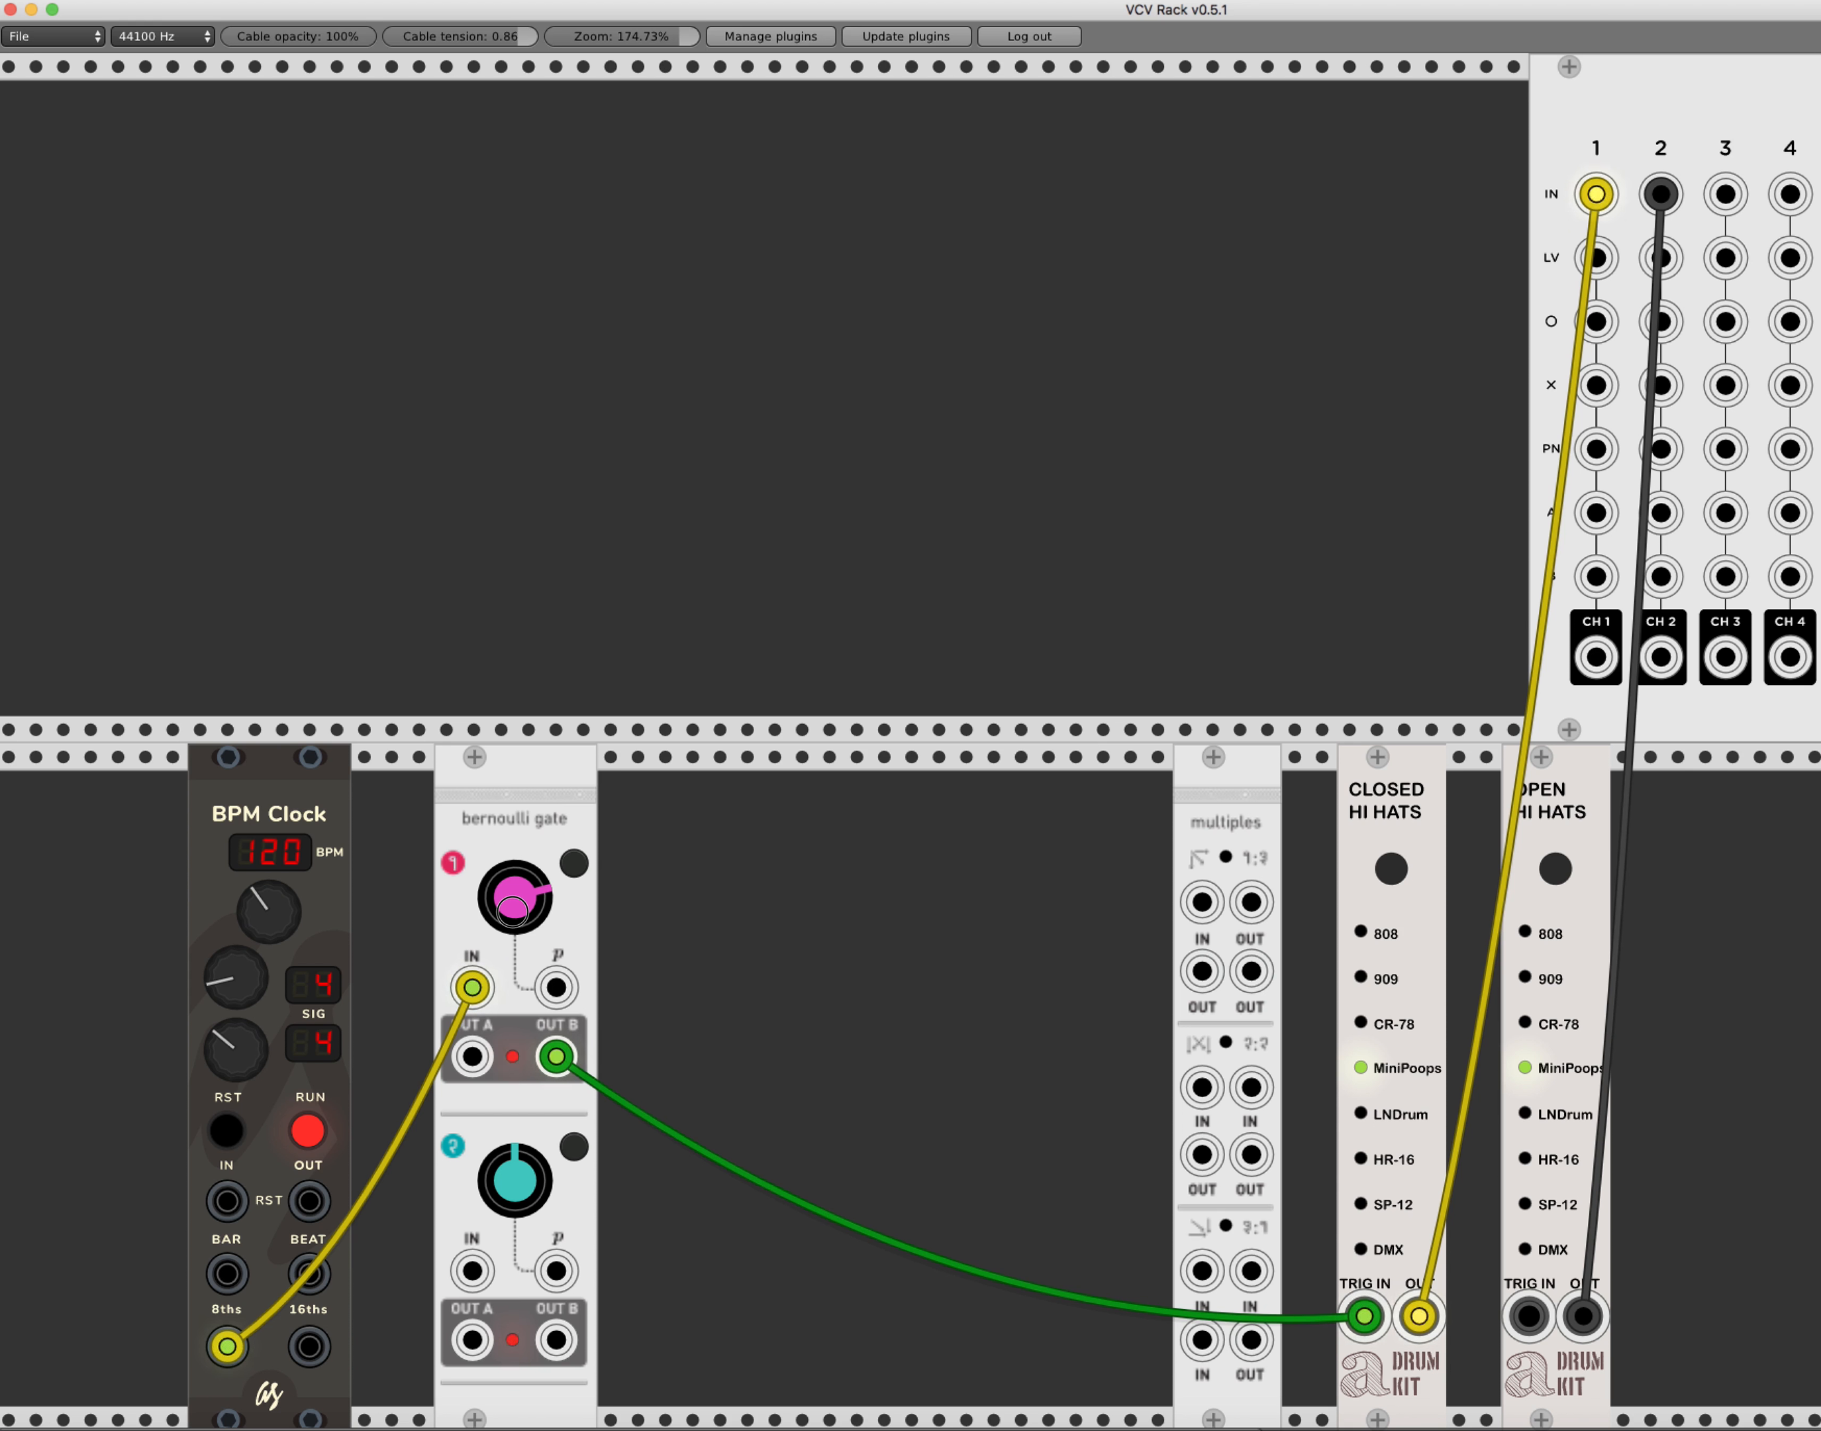
{"action": "left_click_drag", "start_coordinate": [512, 908], "coordinate": [512, 870]}
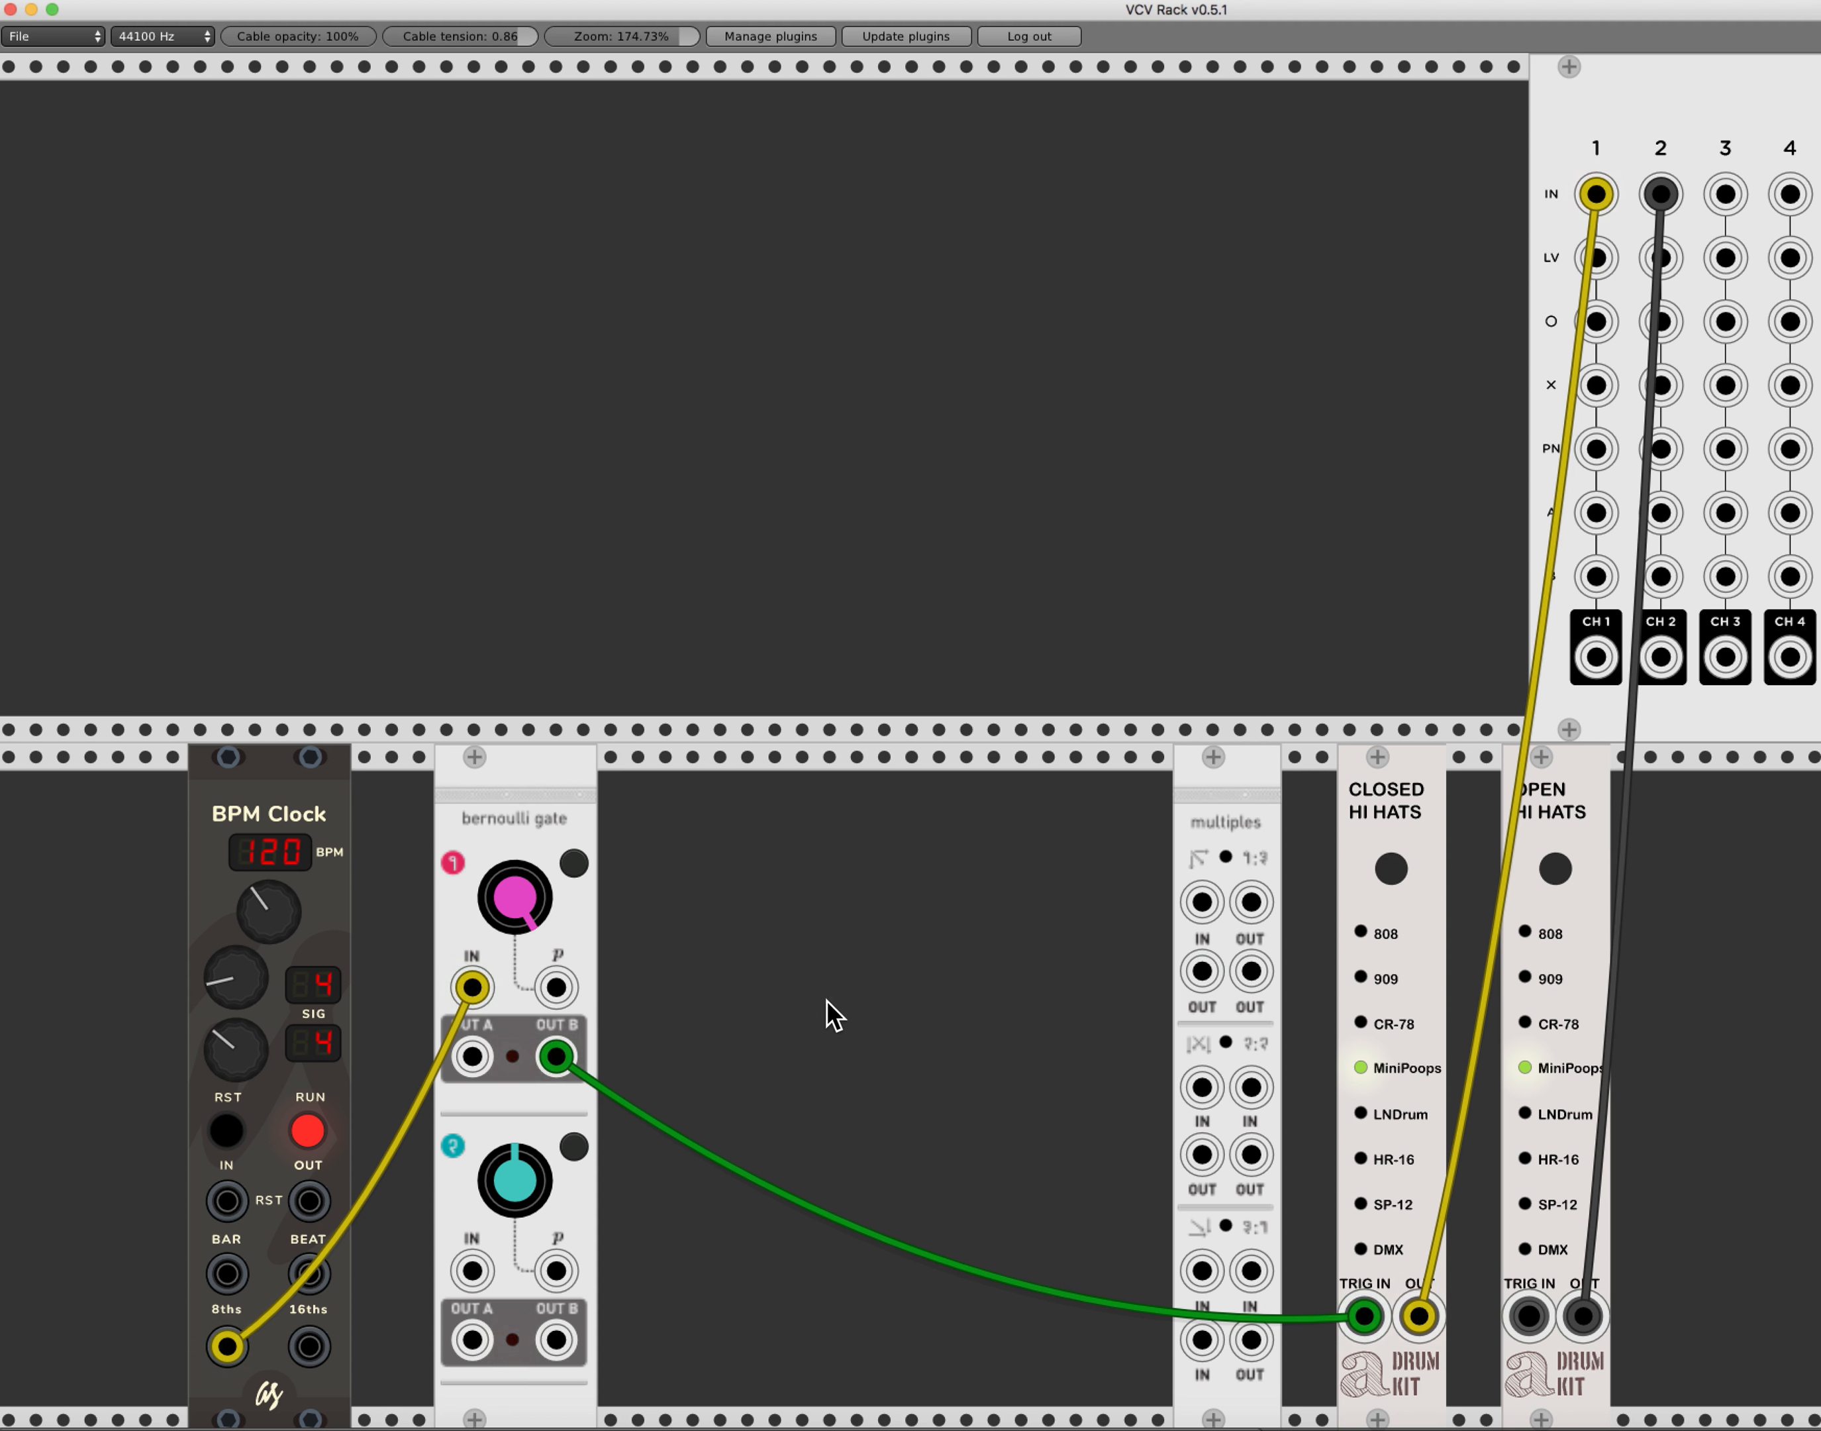
{"action": "left_click_drag", "start_coordinate": [514, 894], "coordinate": [514, 944]}
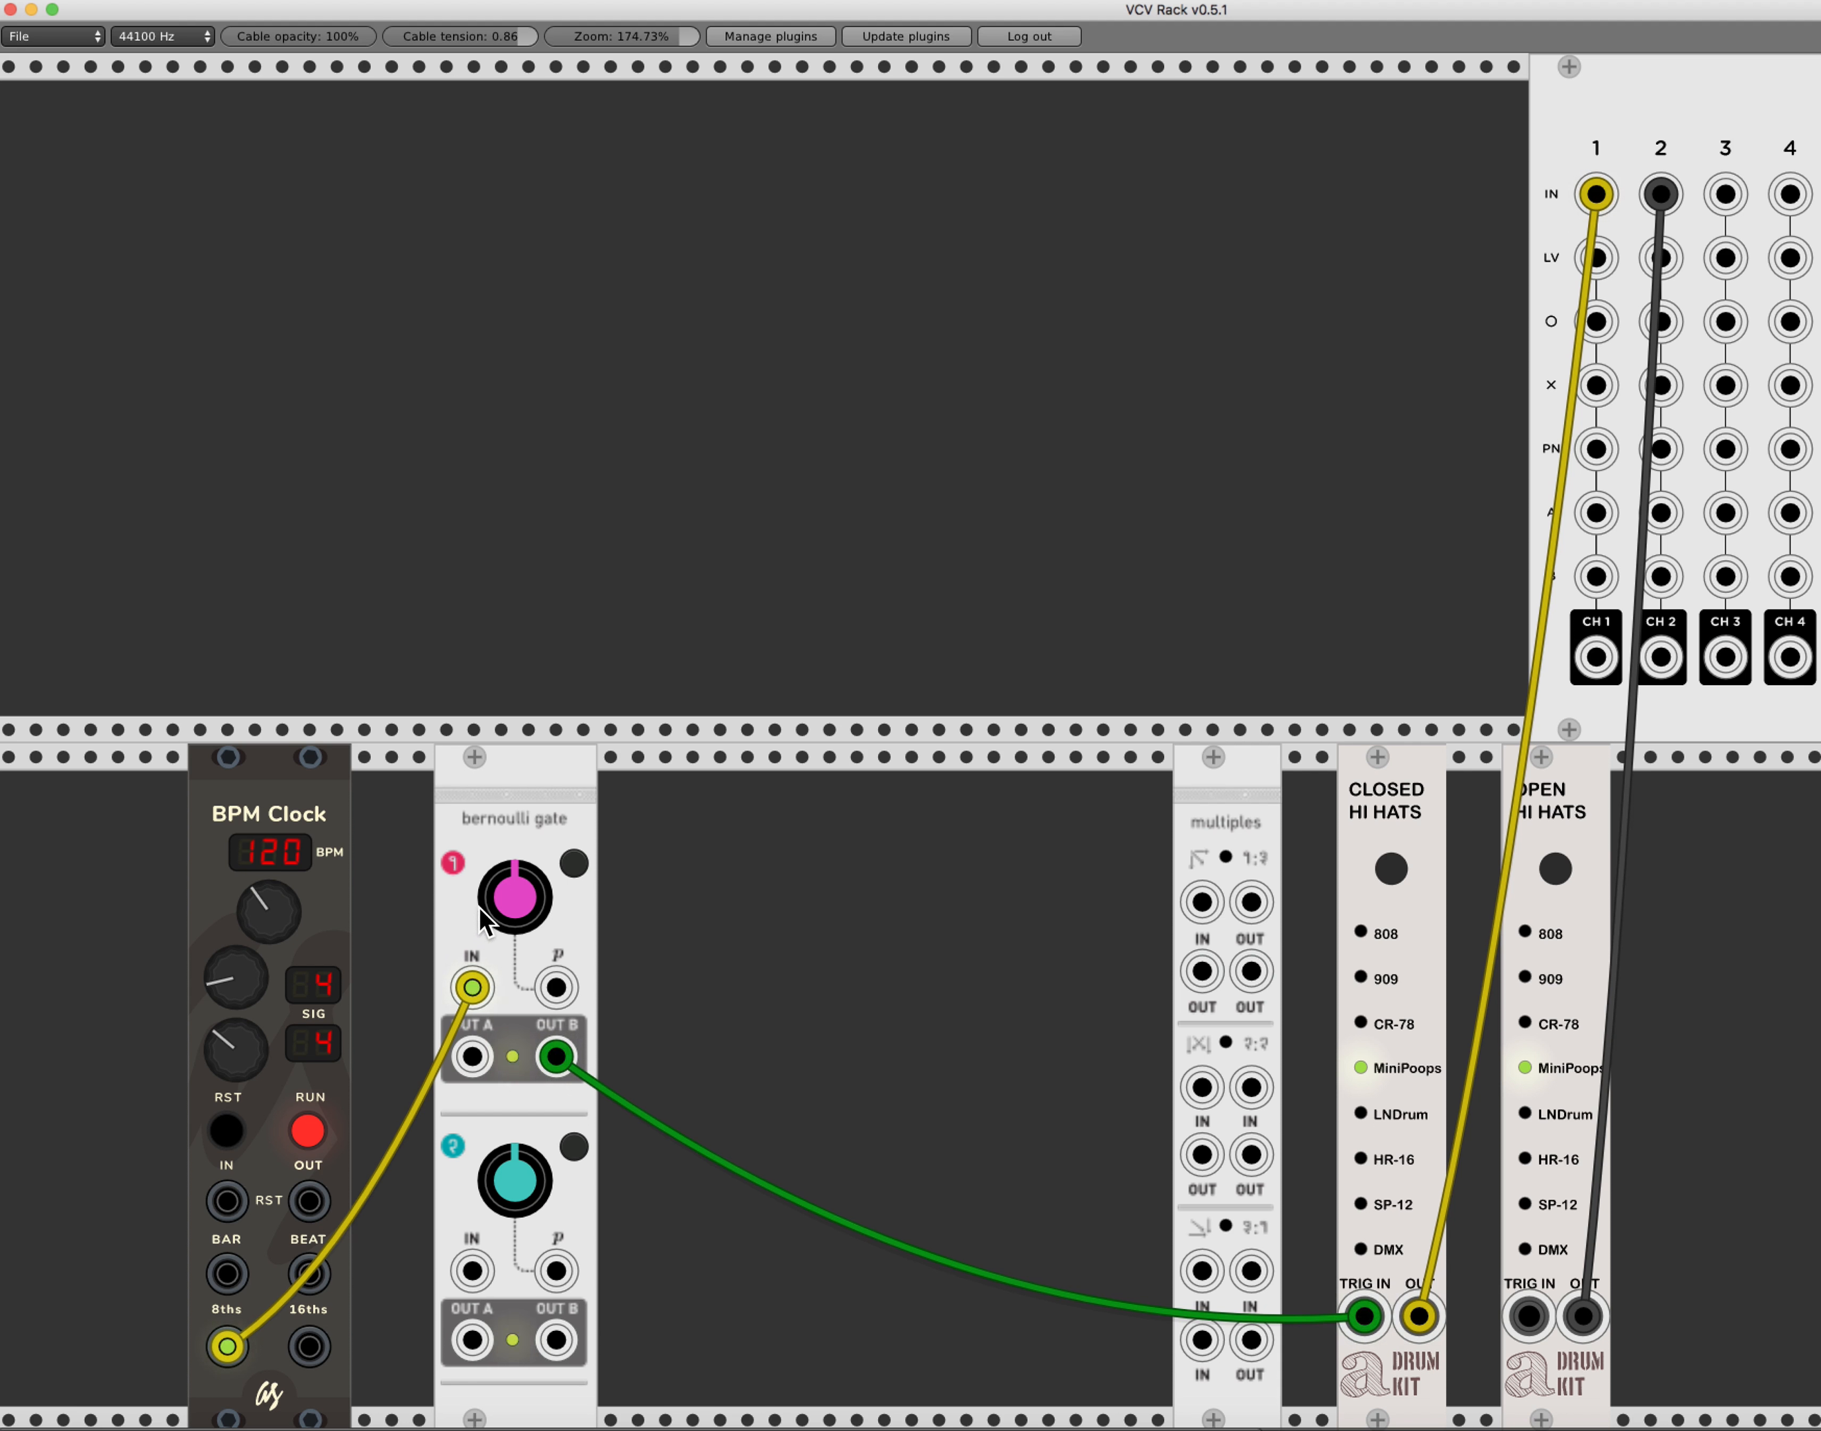
Lower Bernoulli gate 1's probability knob counter-clockwise in stages past 9 o'clock, and bring it back to the centre.
{"action": "left_click_drag", "start_coordinate": [512, 889], "coordinate": [512, 902]}
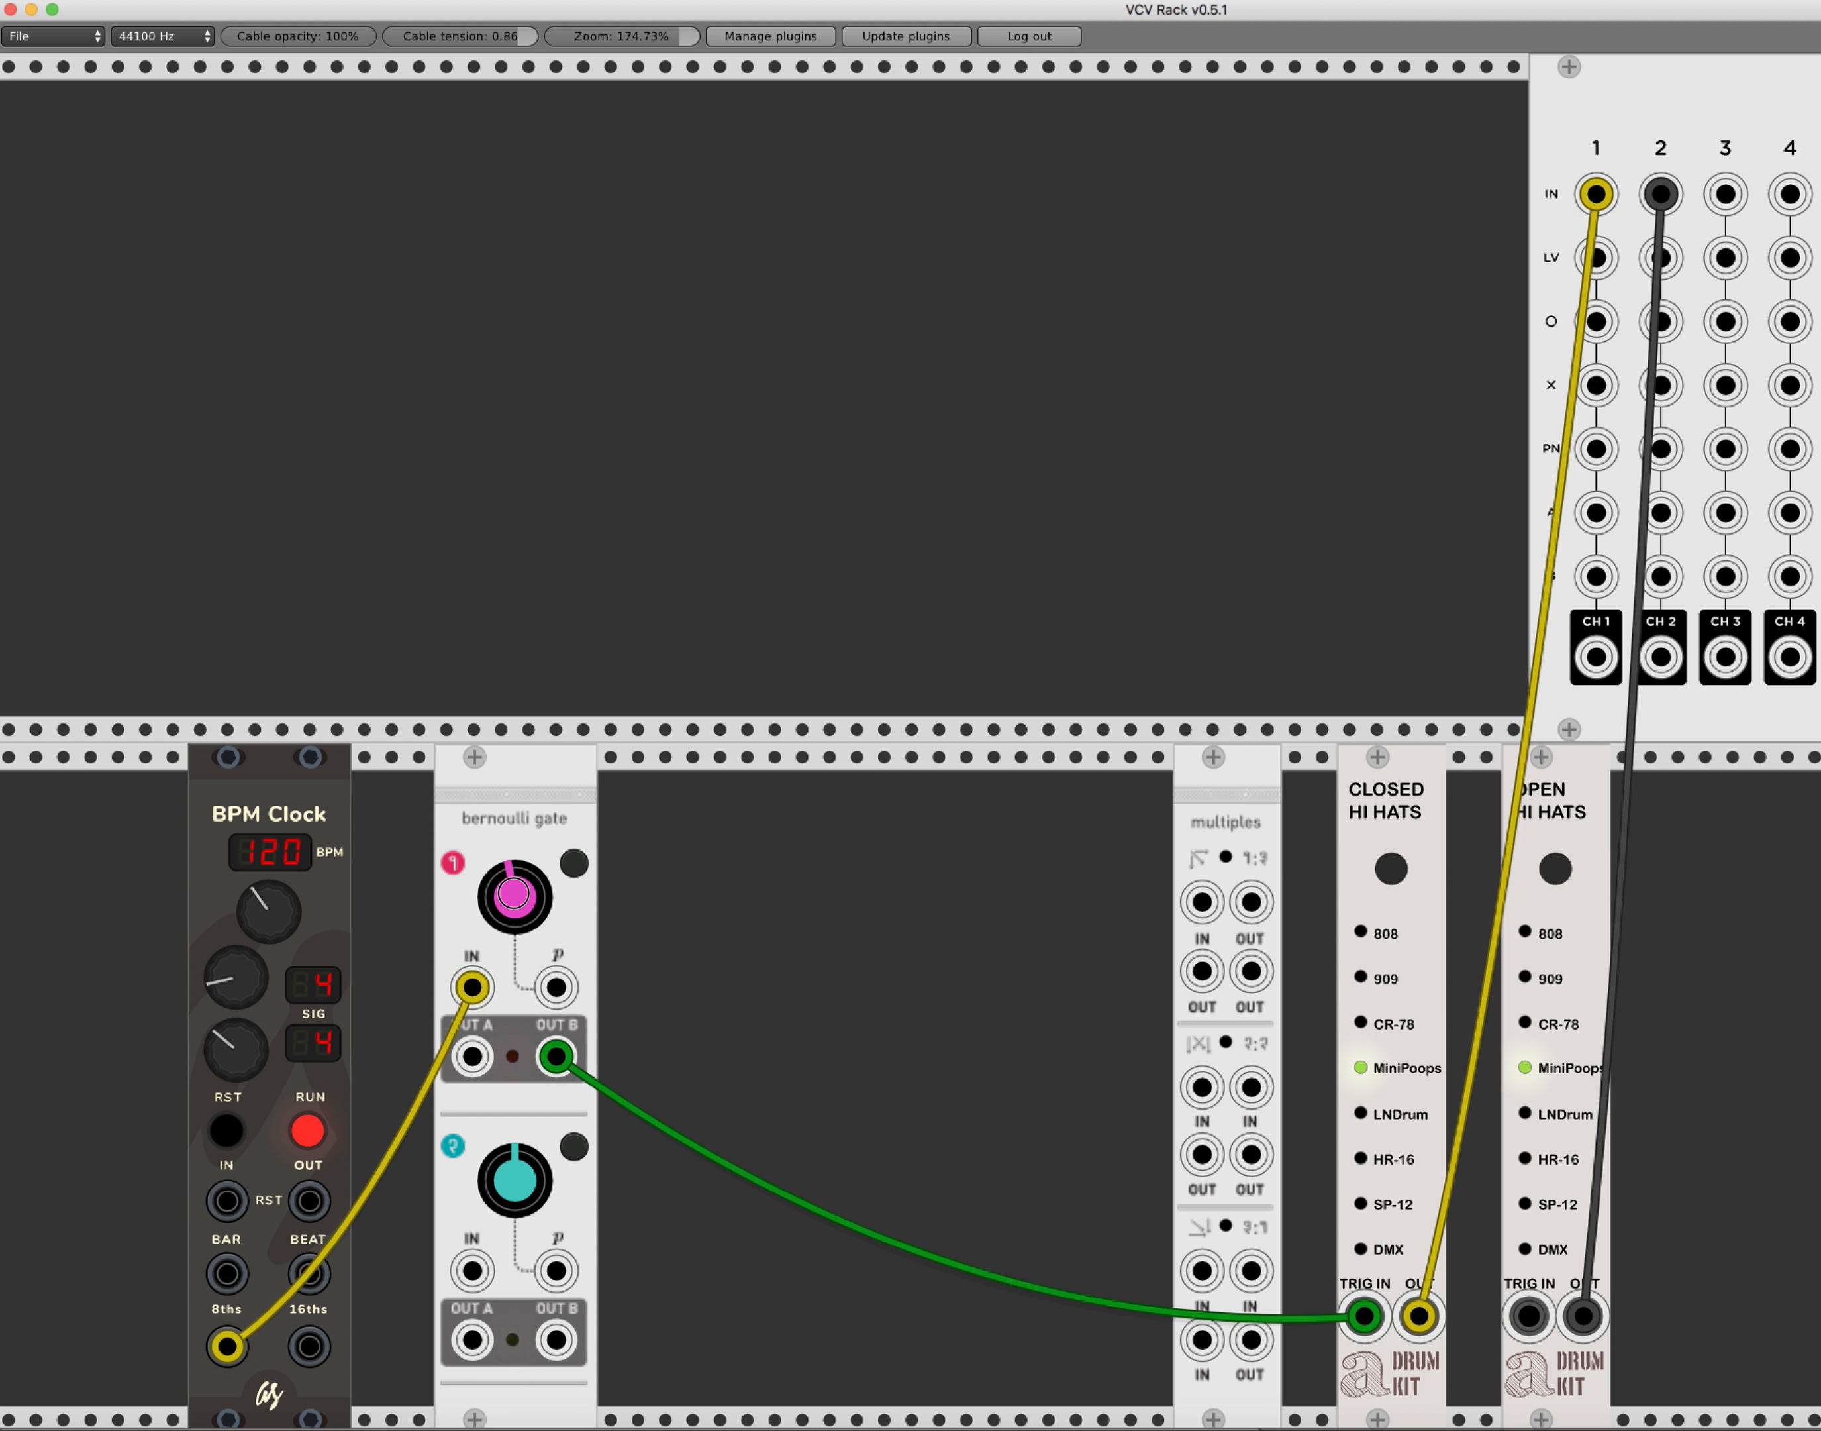
{"action": "left_click_drag", "start_coordinate": [514, 892], "coordinate": [514, 998]}
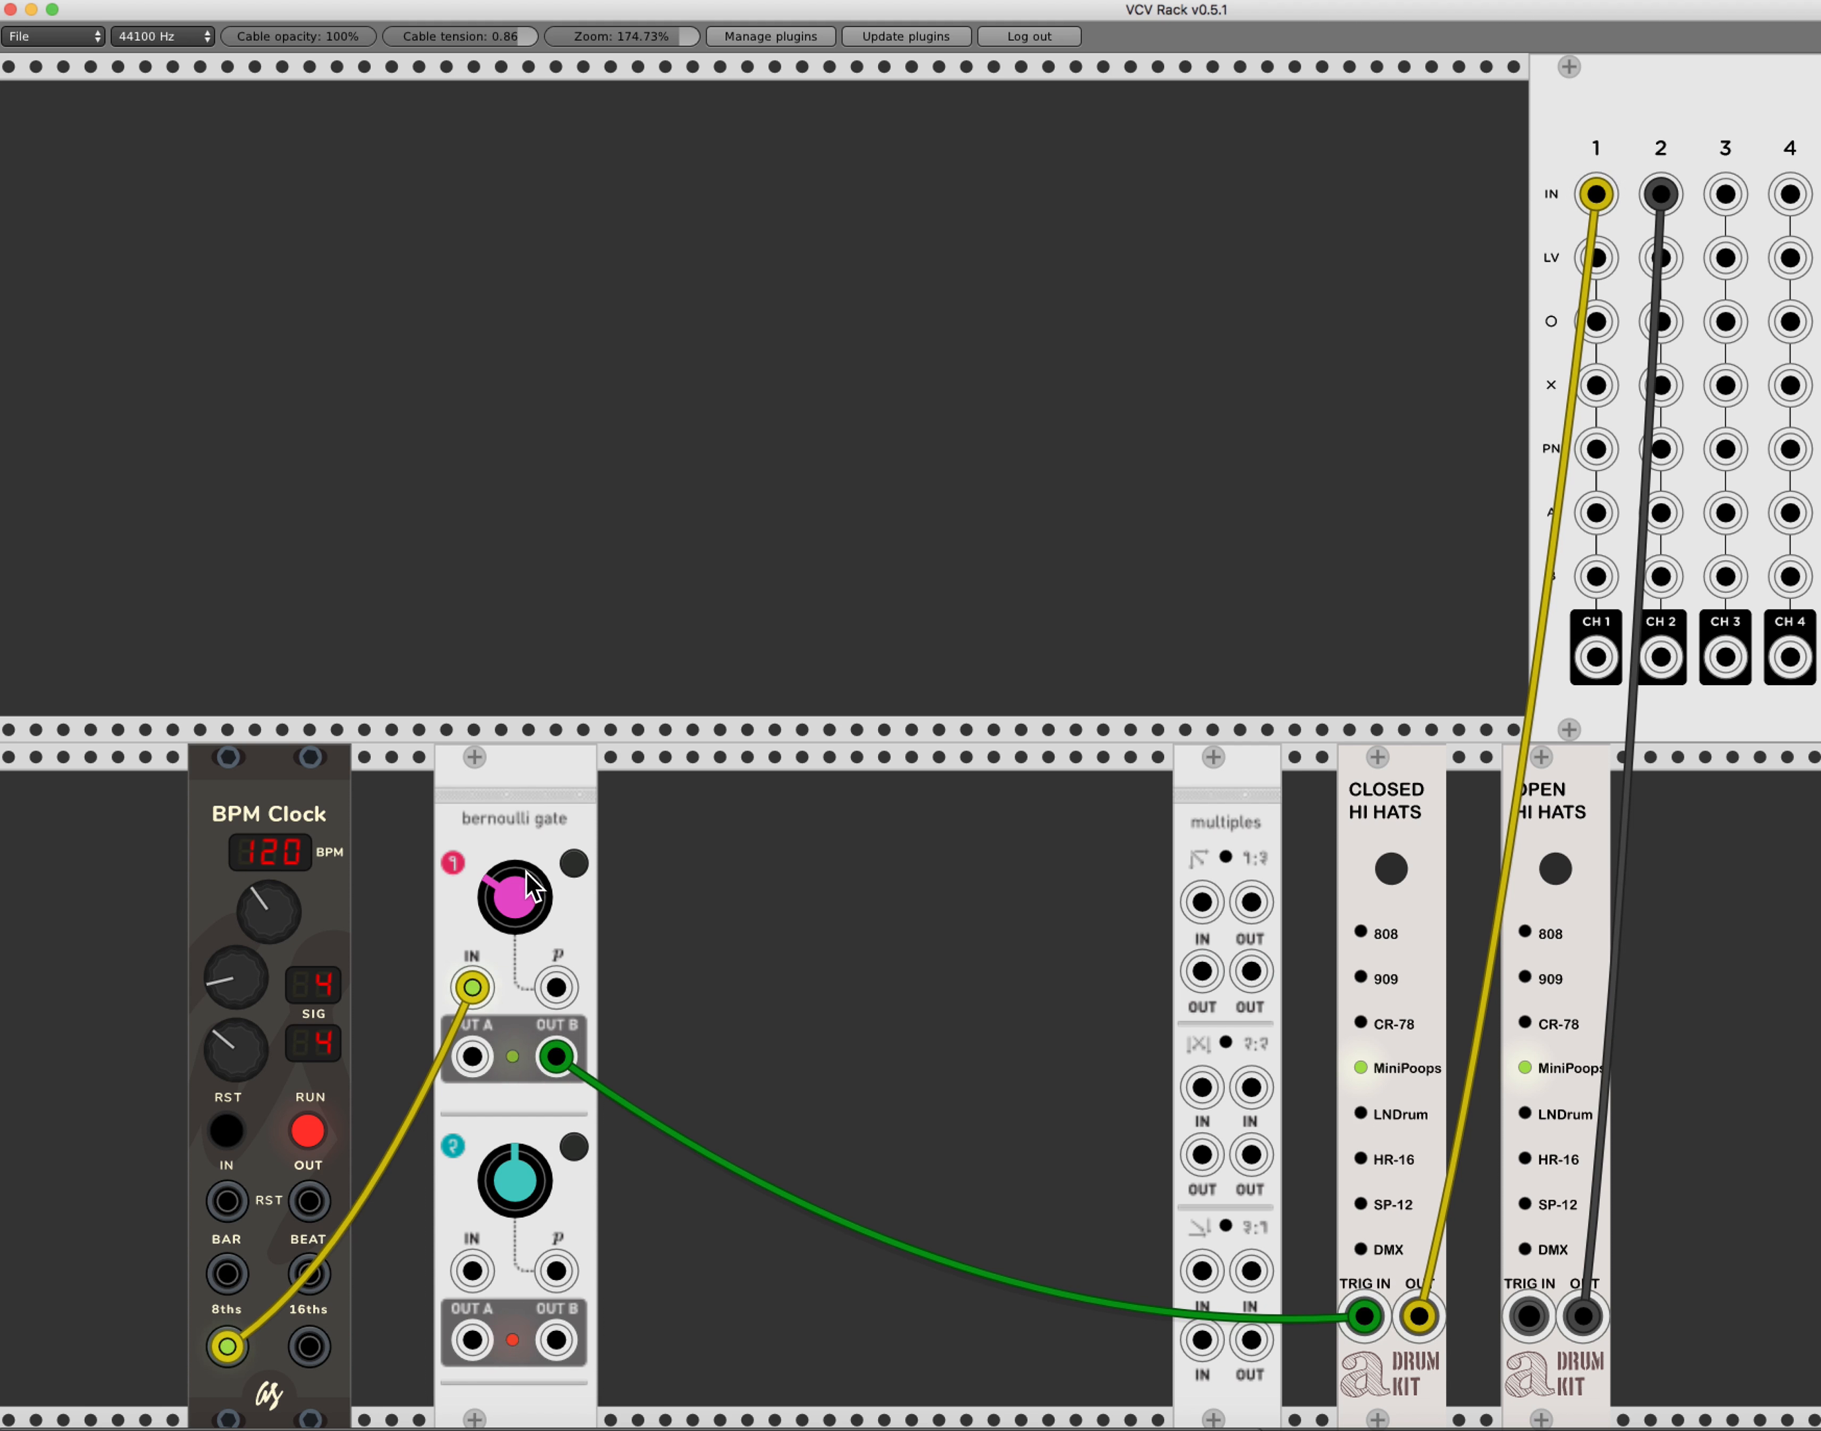
{"action": "left_click_drag", "start_coordinate": [507, 885], "coordinate": [506, 907]}
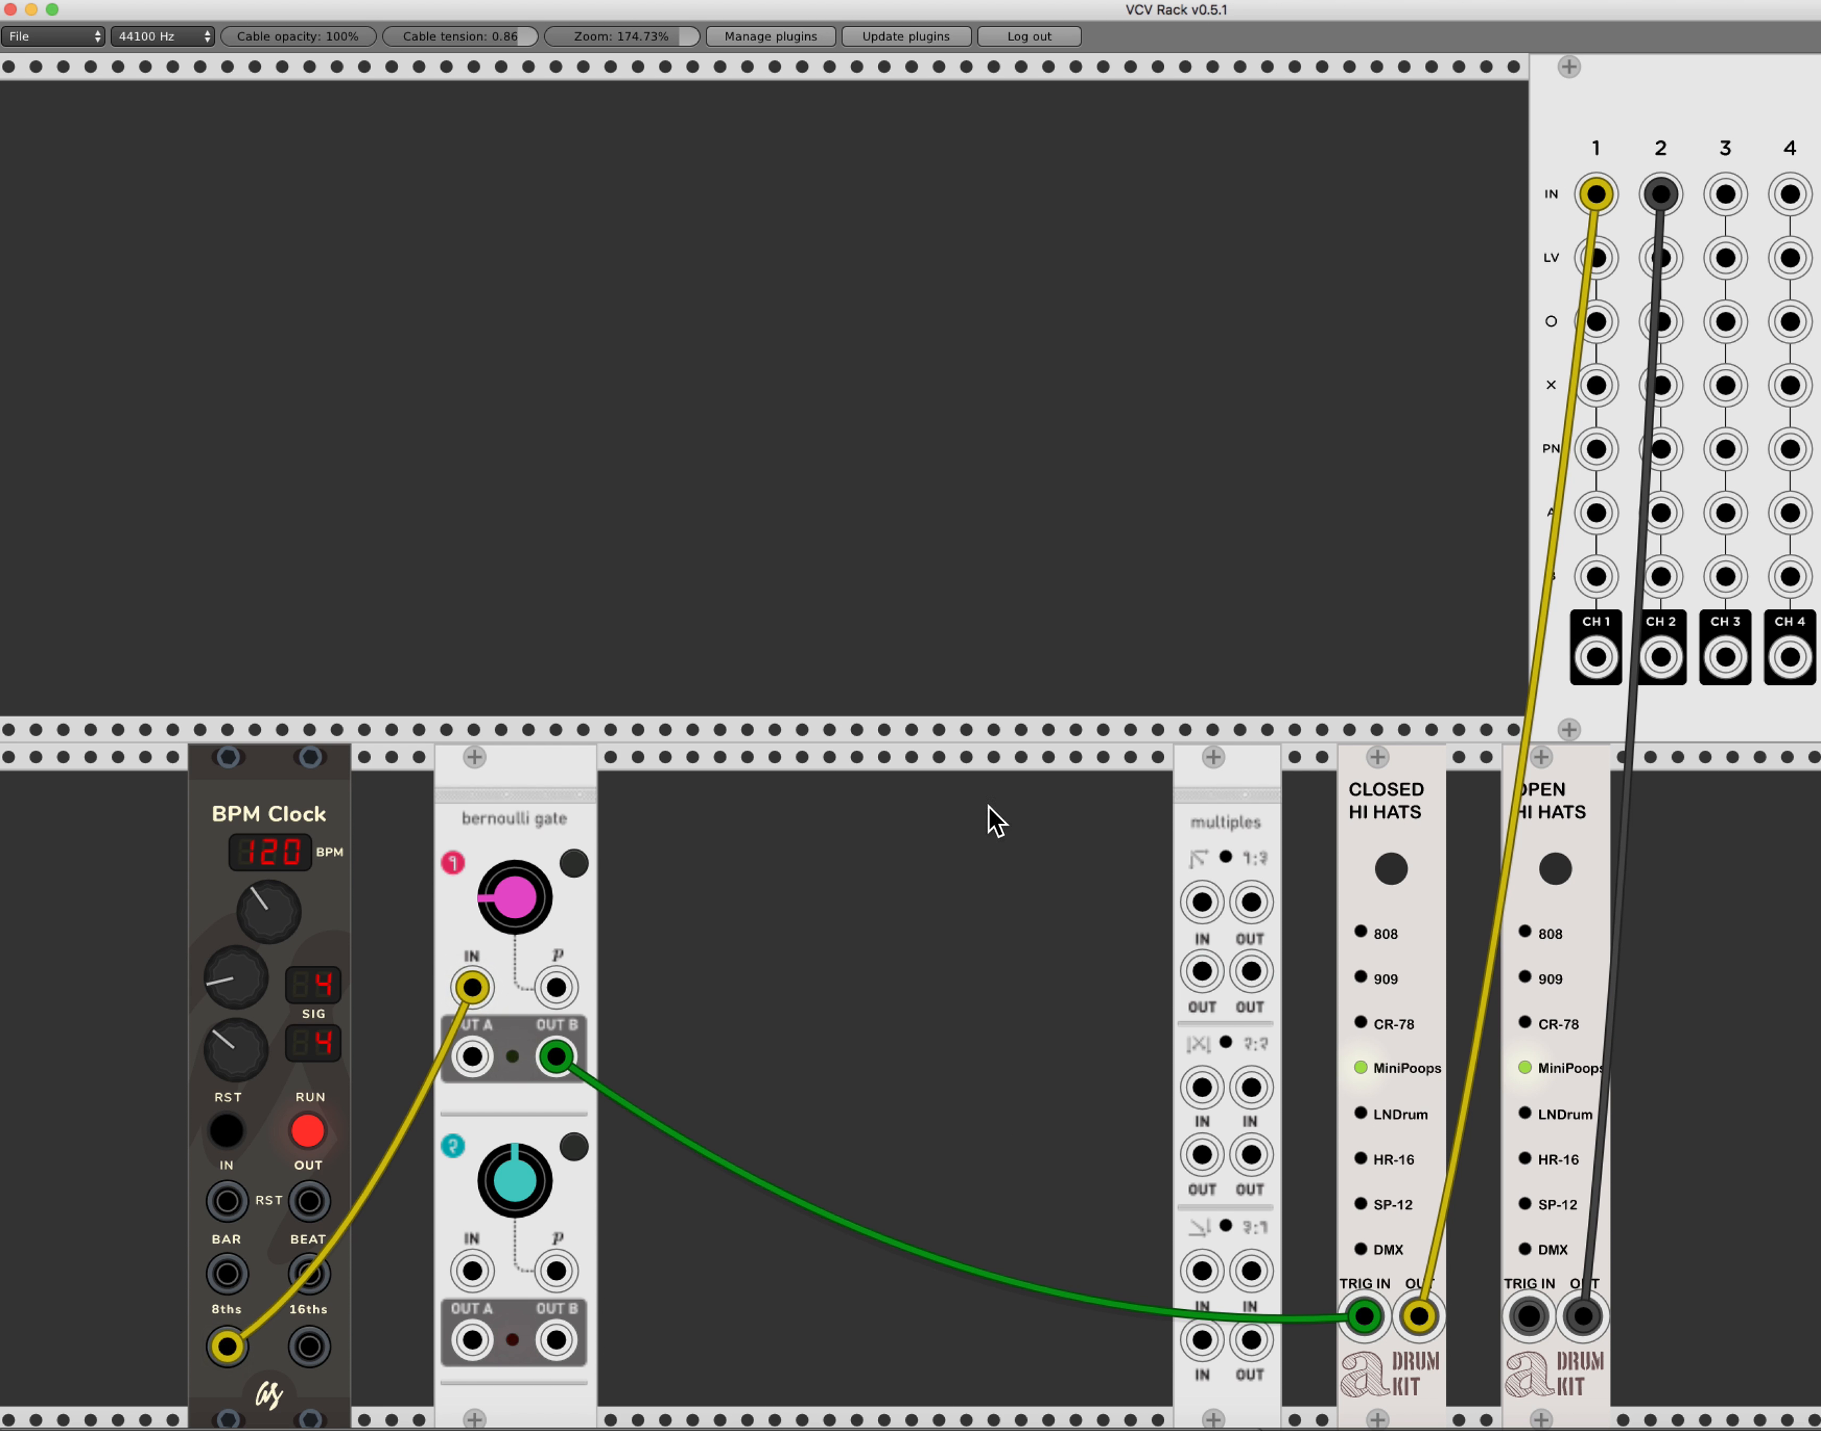
{"action": "left_click_drag", "start_coordinate": [508, 896], "coordinate": [508, 929]}
{"action": "left_click_drag", "start_coordinate": [514, 906], "coordinate": [514, 908]}
Patch Bernoulli gate 1's OUT A to the open hi-hat's TRIG IN and set the gate's probability knob to about 3 o'clock.
{"action": "left_click_drag", "start_coordinate": [471, 1056], "coordinate": [1530, 1315]}
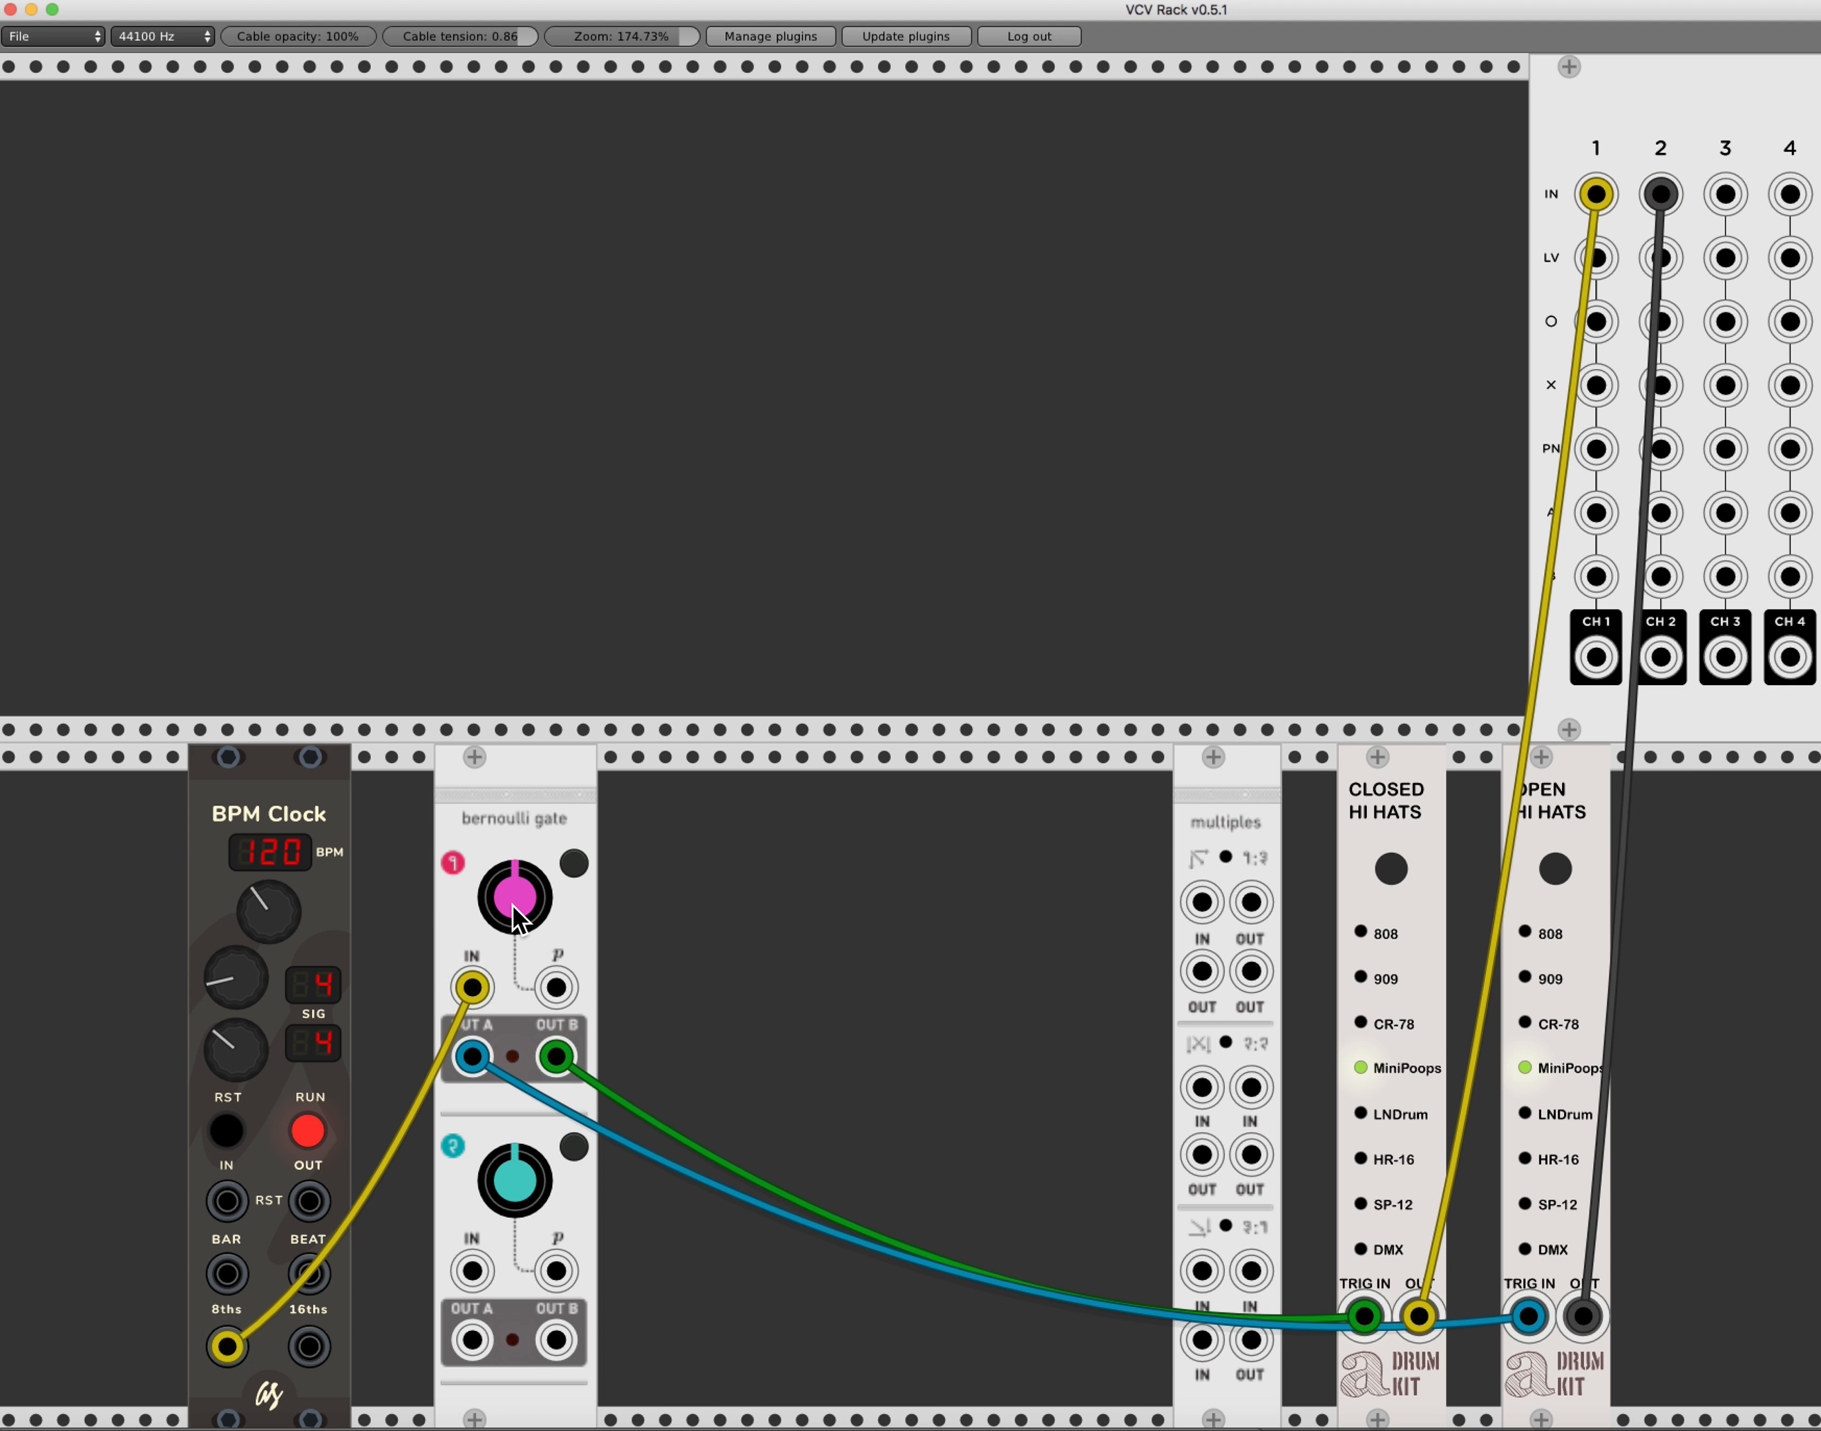
{"action": "left_click_drag", "start_coordinate": [512, 903], "coordinate": [511, 819]}
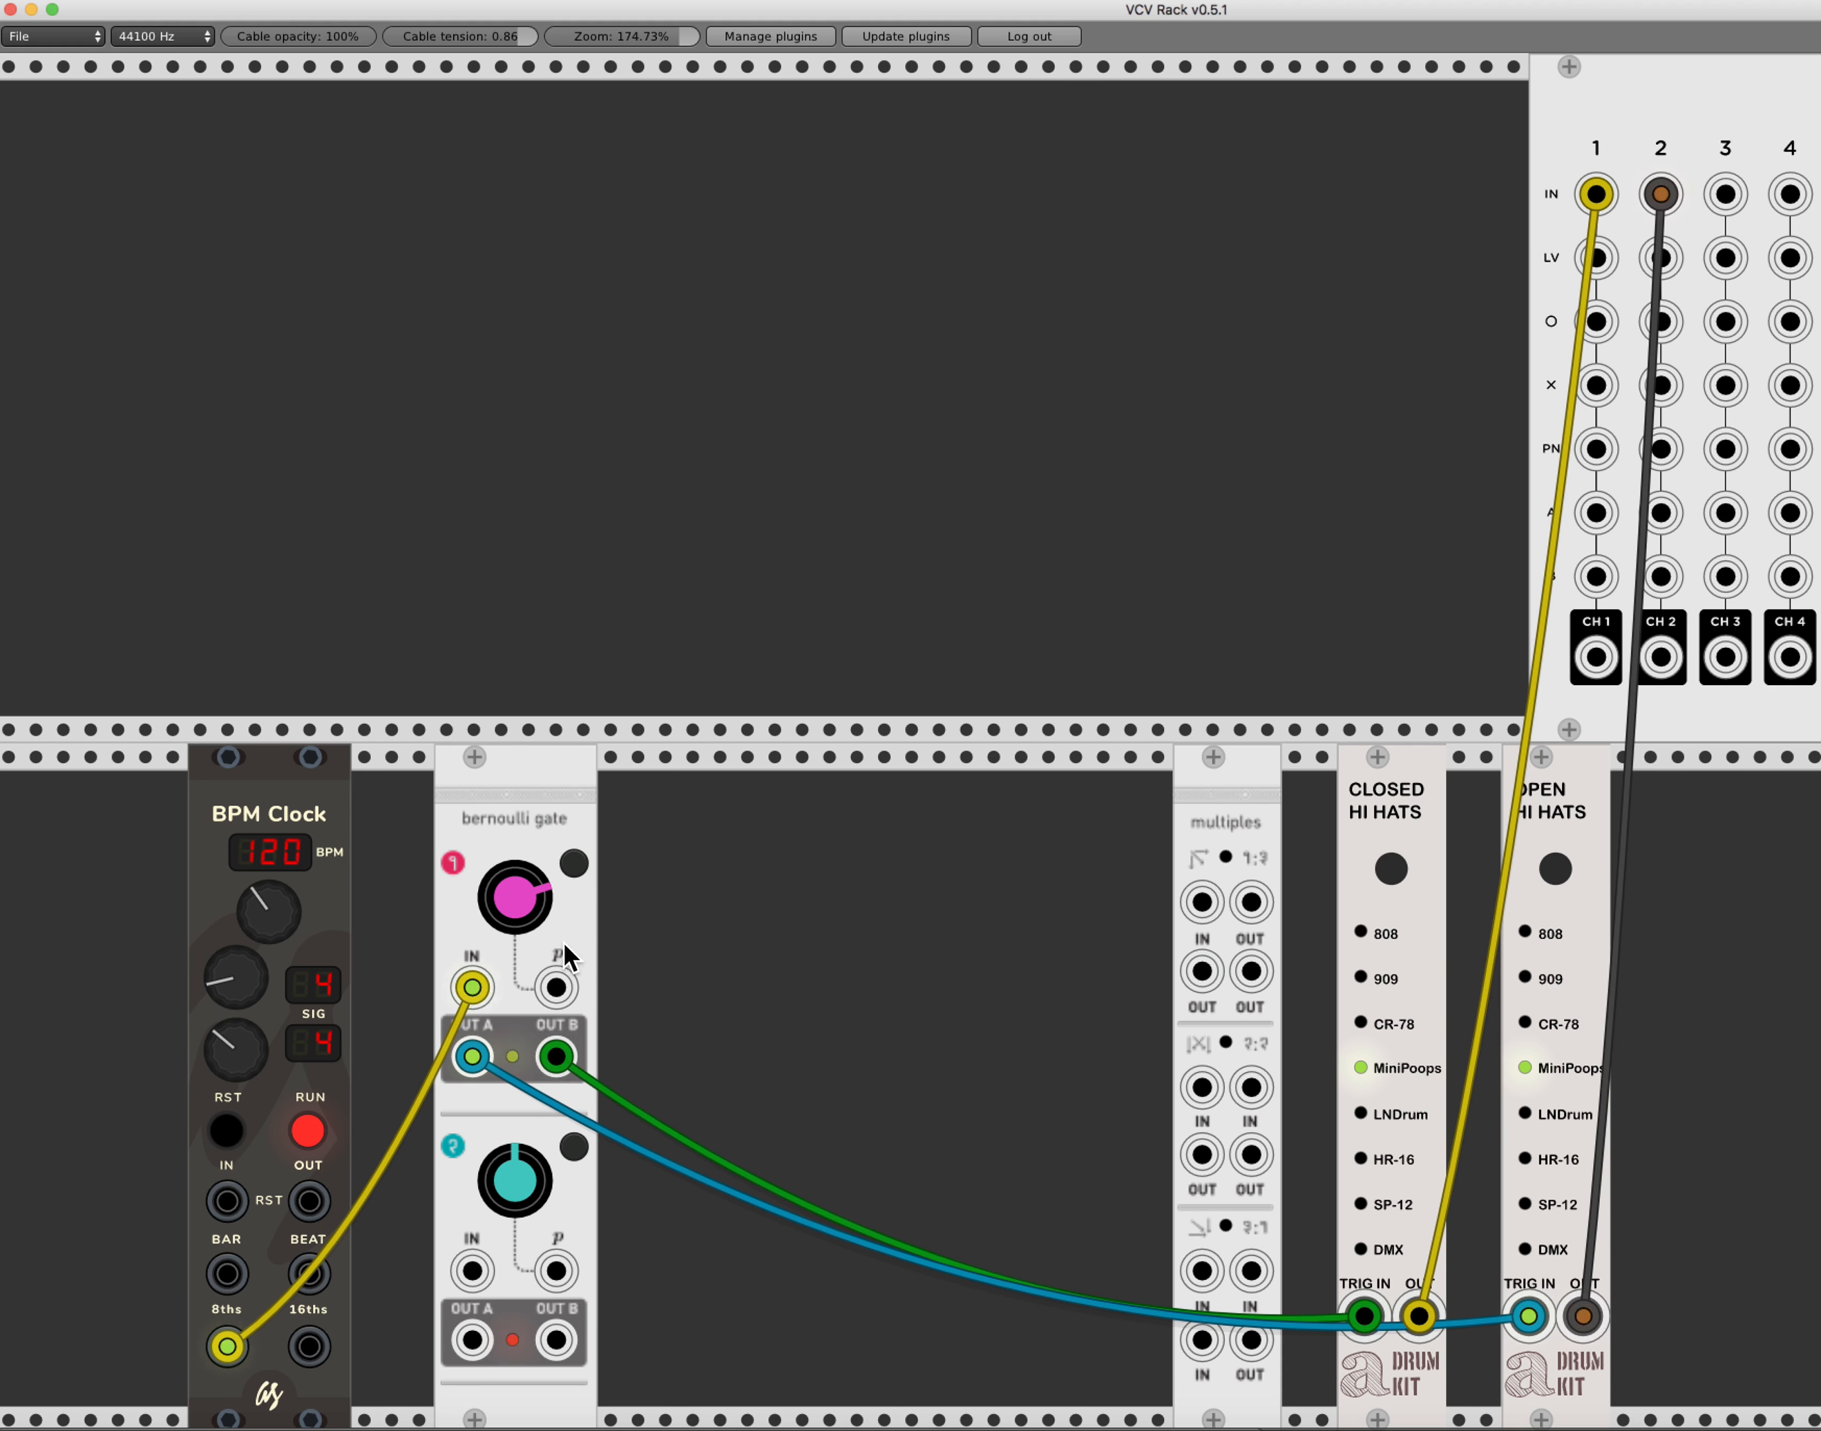
{"action": "left_click_drag", "start_coordinate": [512, 899], "coordinate": [514, 891]}
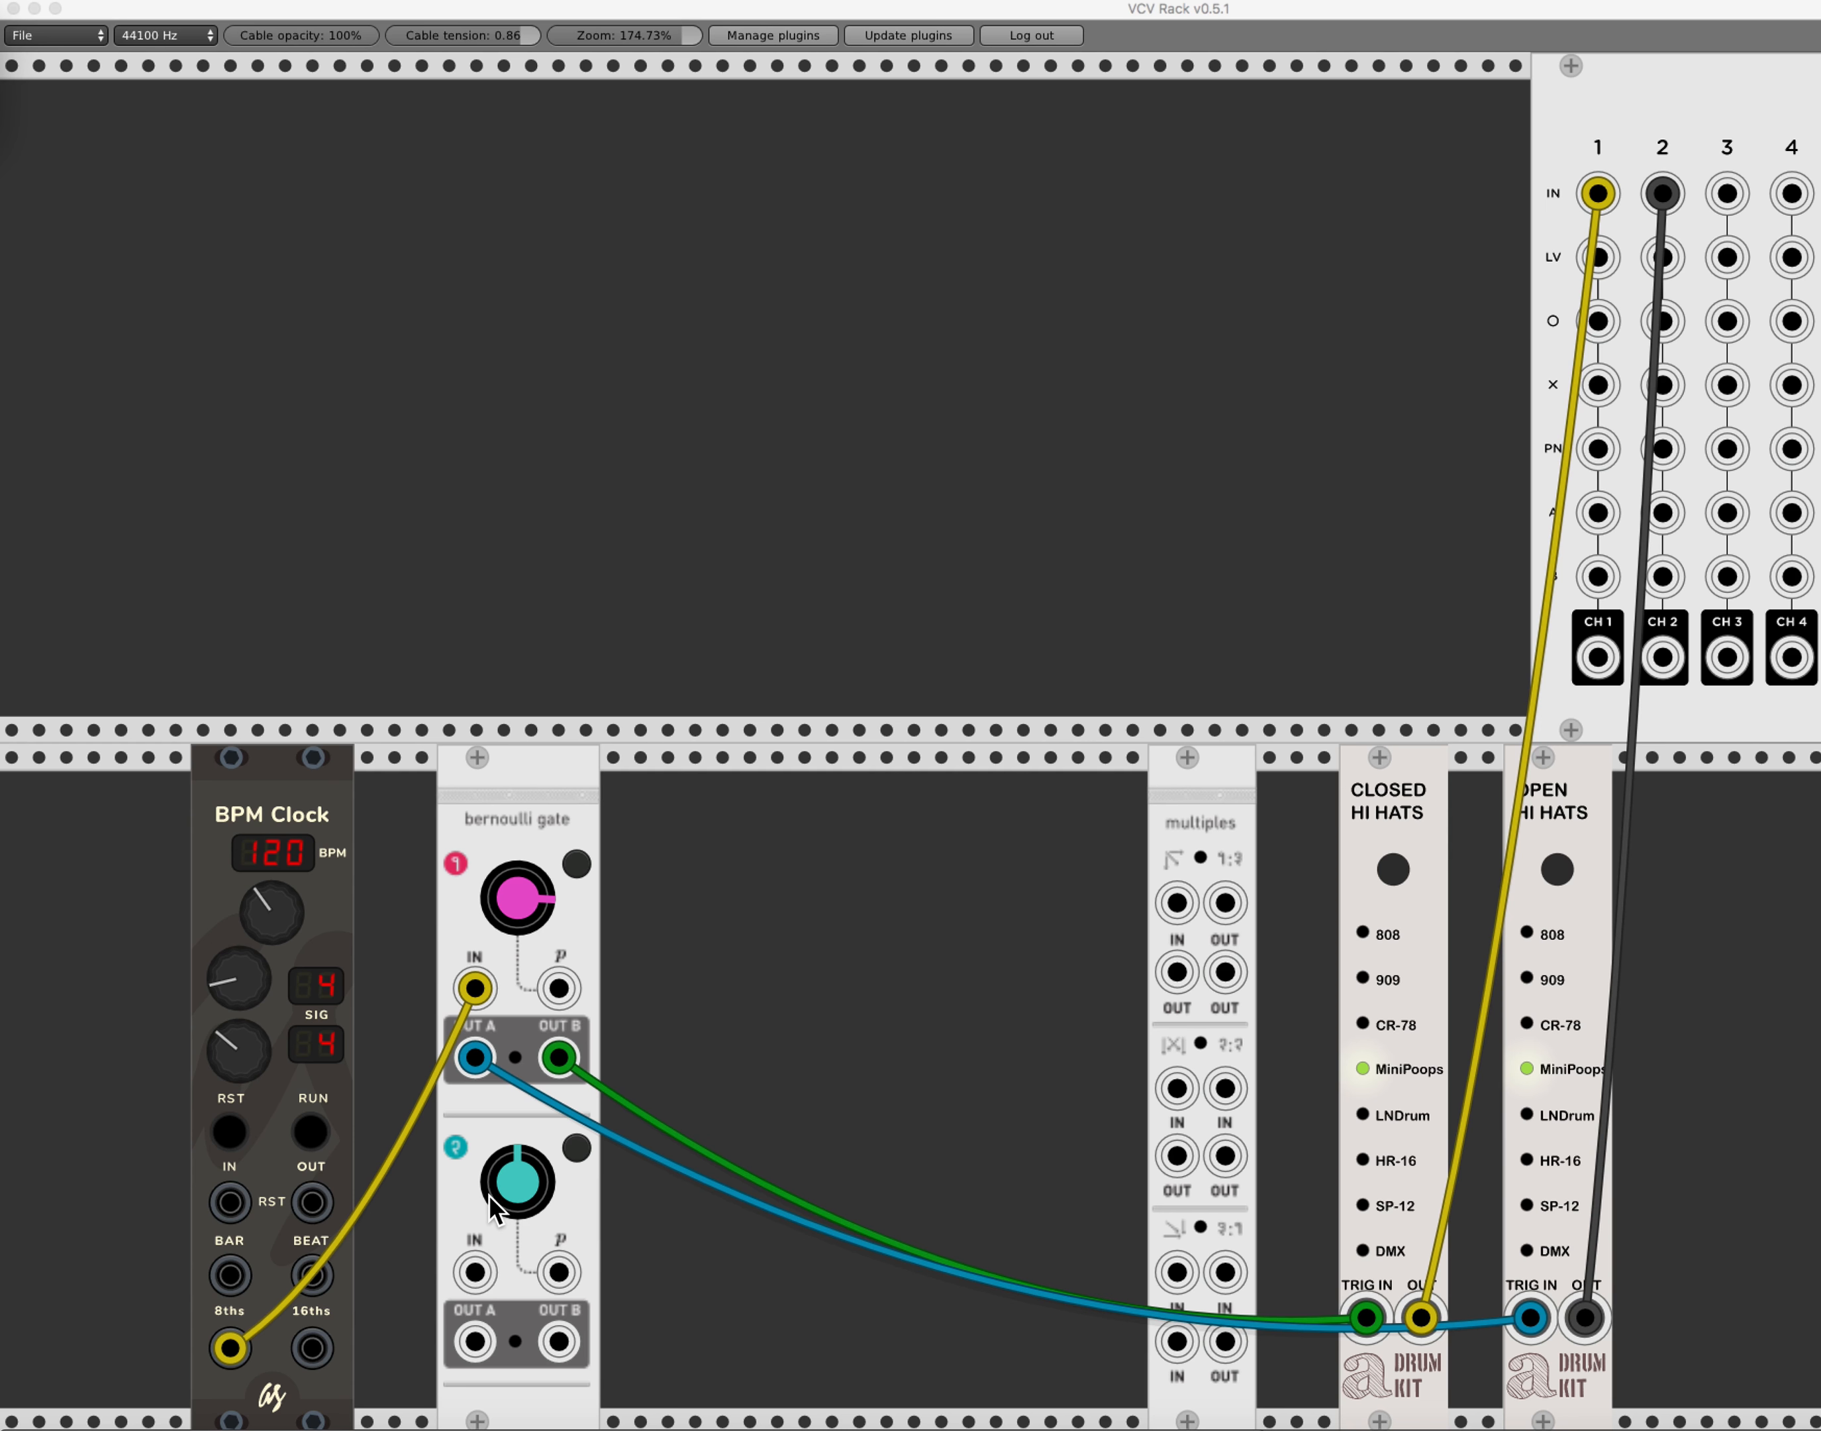
Move the multiples module closer to the Bernoulli gate and reroute gate 1's OUT B cable into the first IN of its 2:1 section.
{"action": "left_click", "coordinate": [1201, 778]}
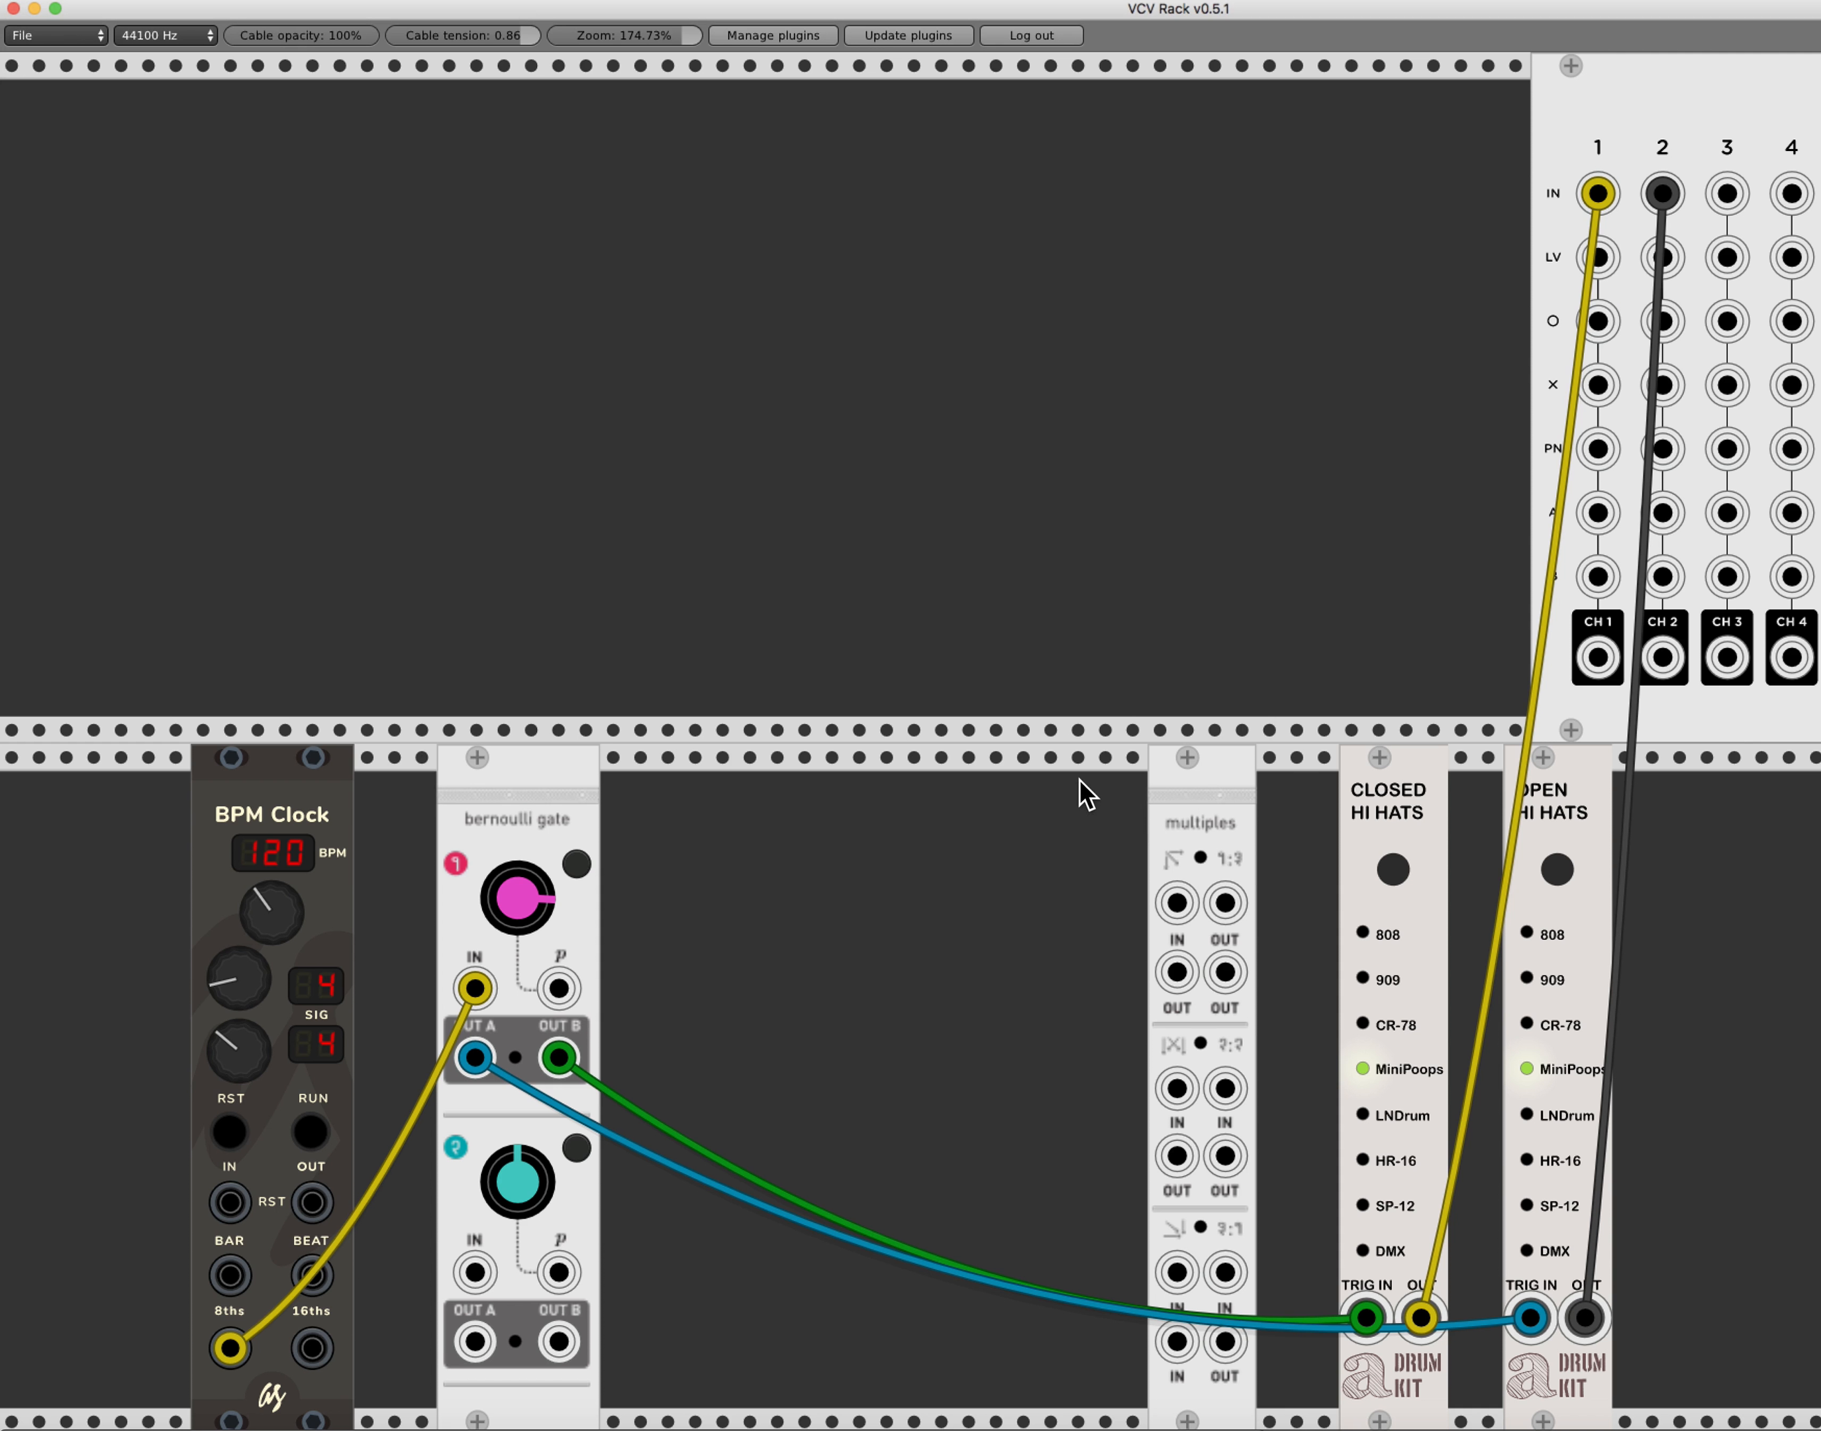
{"action": "left_click_drag", "start_coordinate": [1205, 780], "coordinate": [1095, 780]}
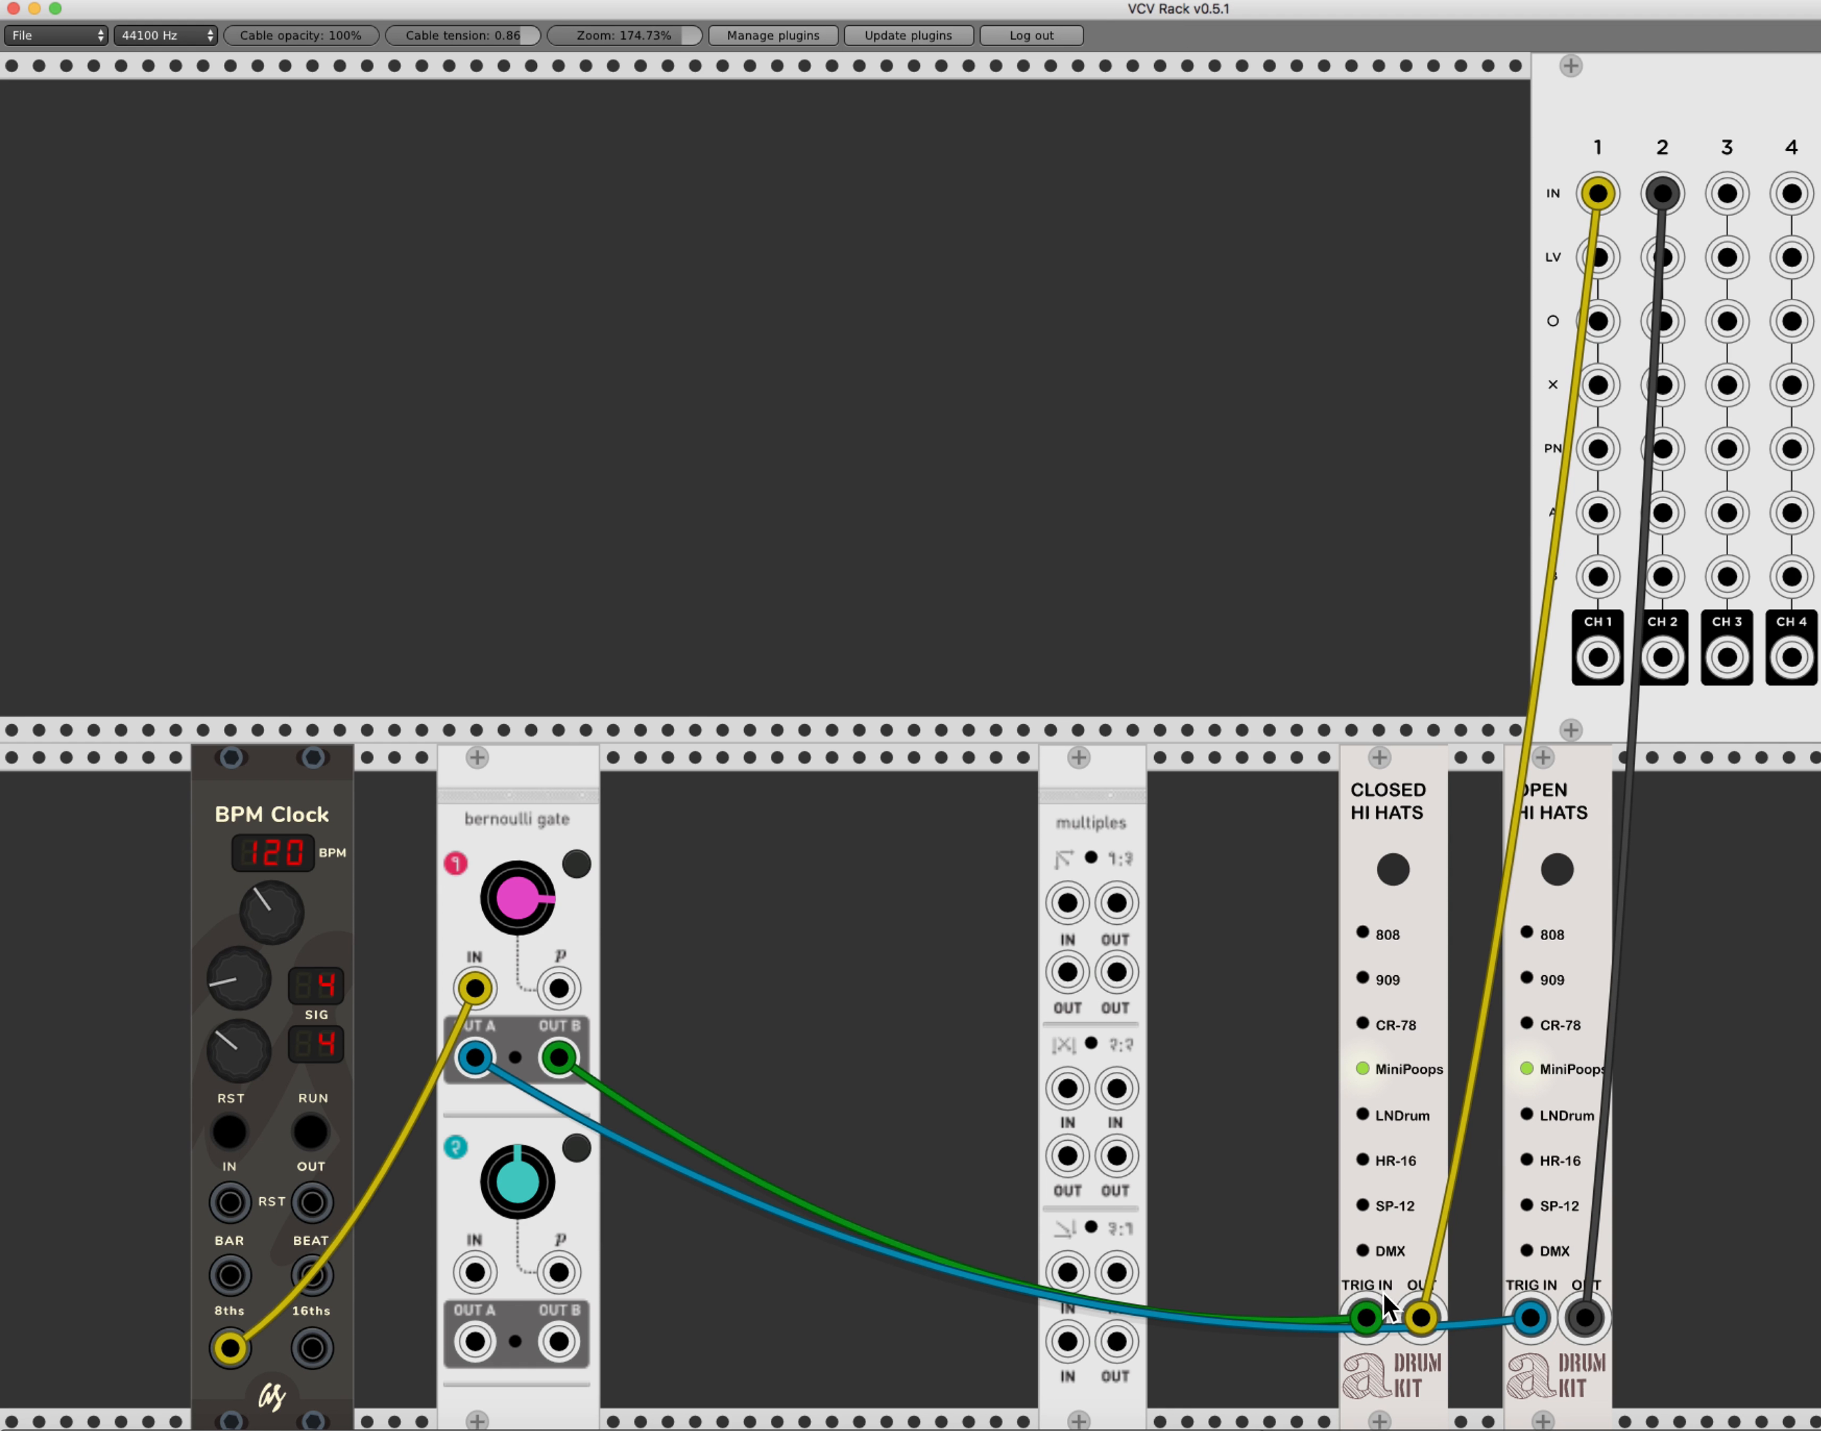
{"action": "left_click_drag", "start_coordinate": [1373, 1303], "coordinate": [1067, 1271]}
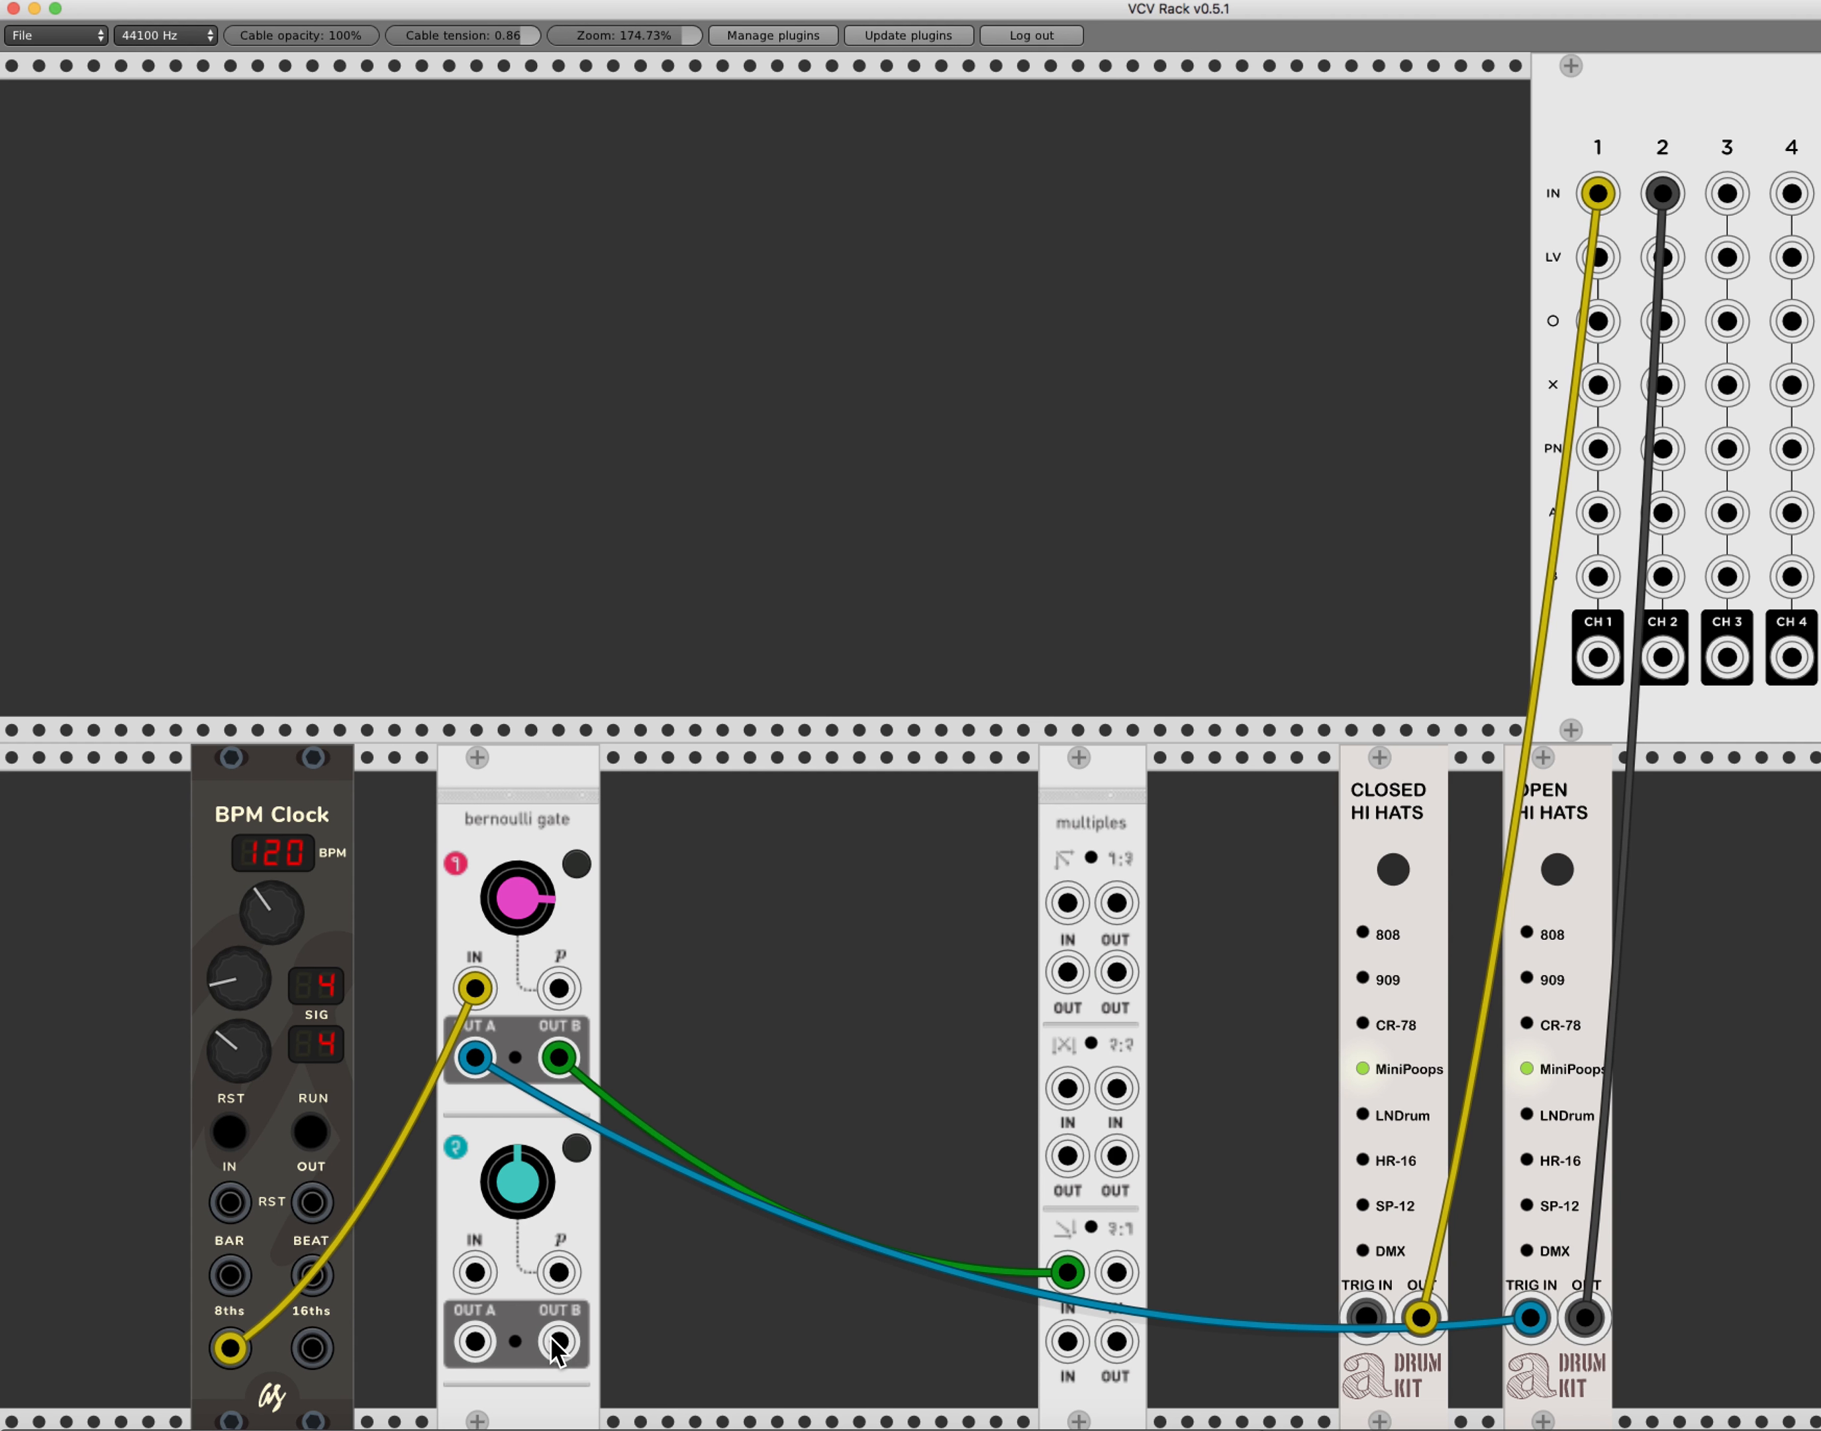
Patch Bernoulli gate 2's OUT B to the 2:1 section's second IN and that section's OUT to the closed hi-hat's TRIG IN.
{"action": "left_click_drag", "start_coordinate": [551, 1333], "coordinate": [1058, 1342]}
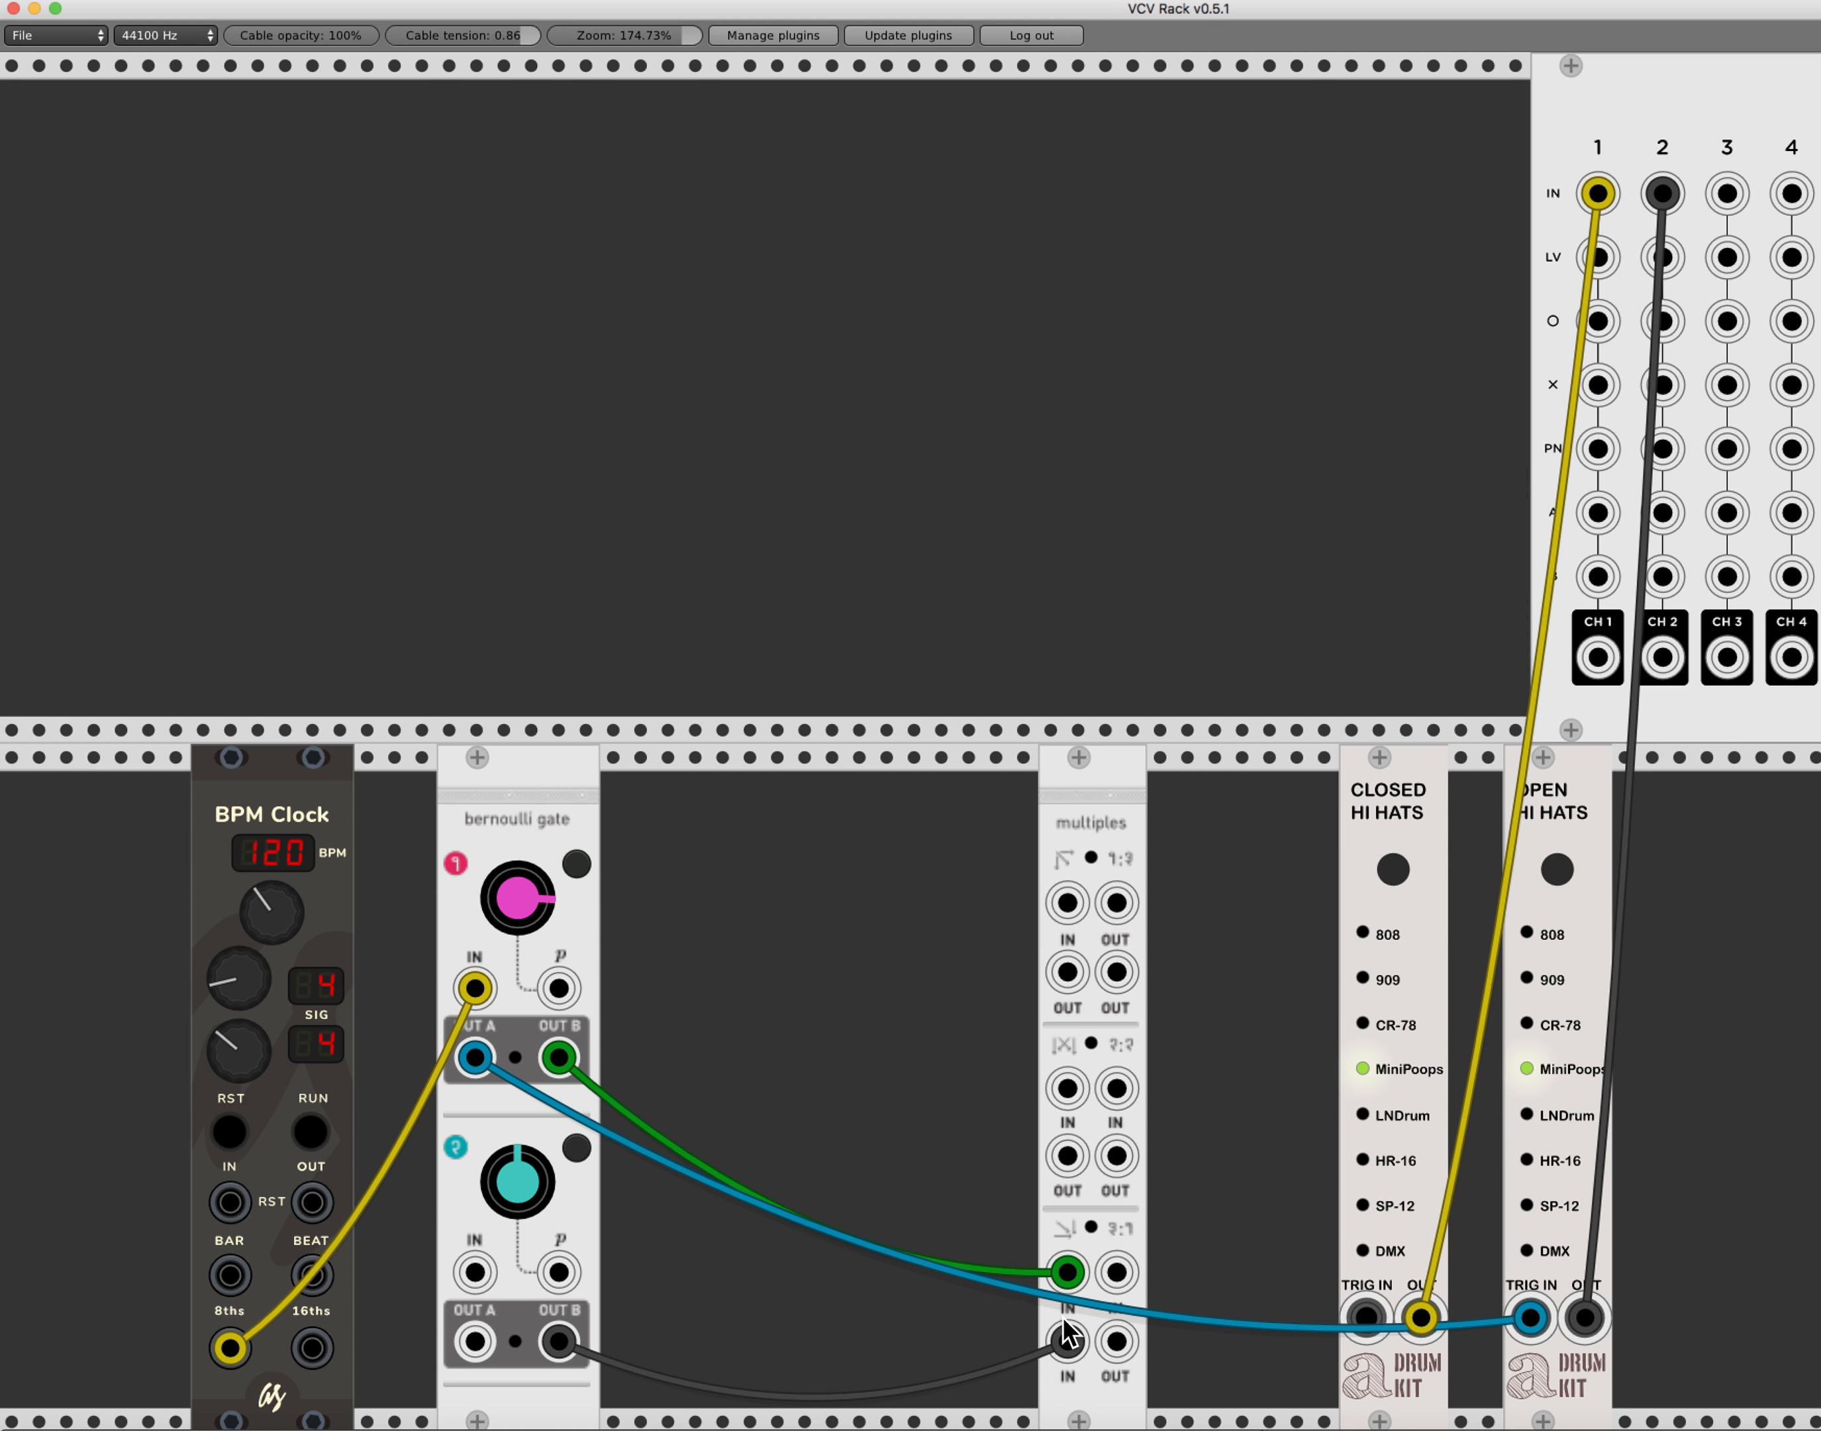
{"action": "left_click_drag", "start_coordinate": [1116, 1337], "coordinate": [1358, 1308]}
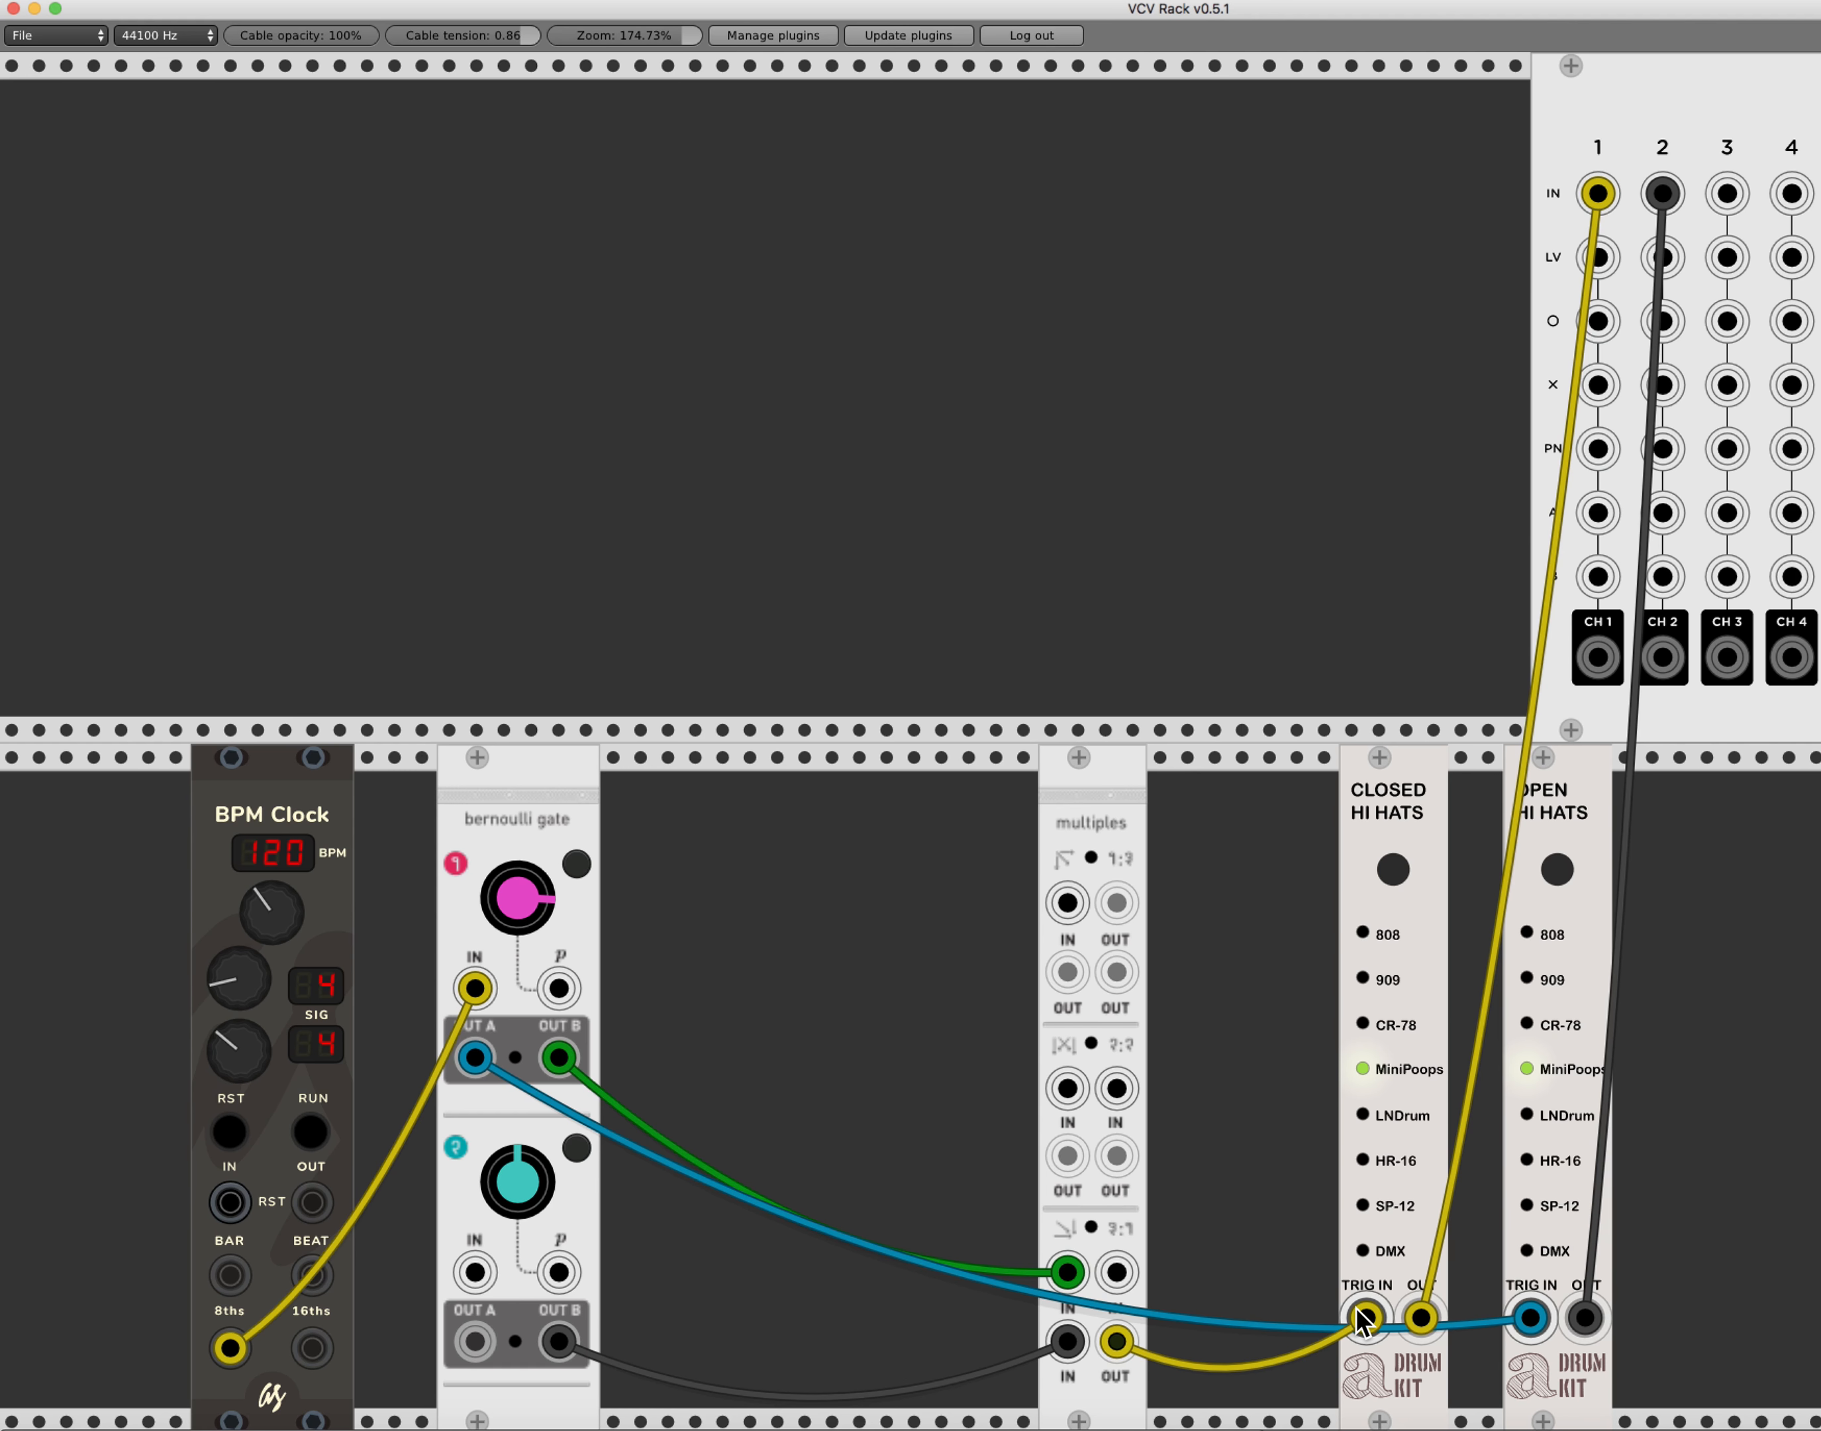
{"action": "left_click_drag", "start_coordinate": [1362, 1319], "coordinate": [1361, 1320]}
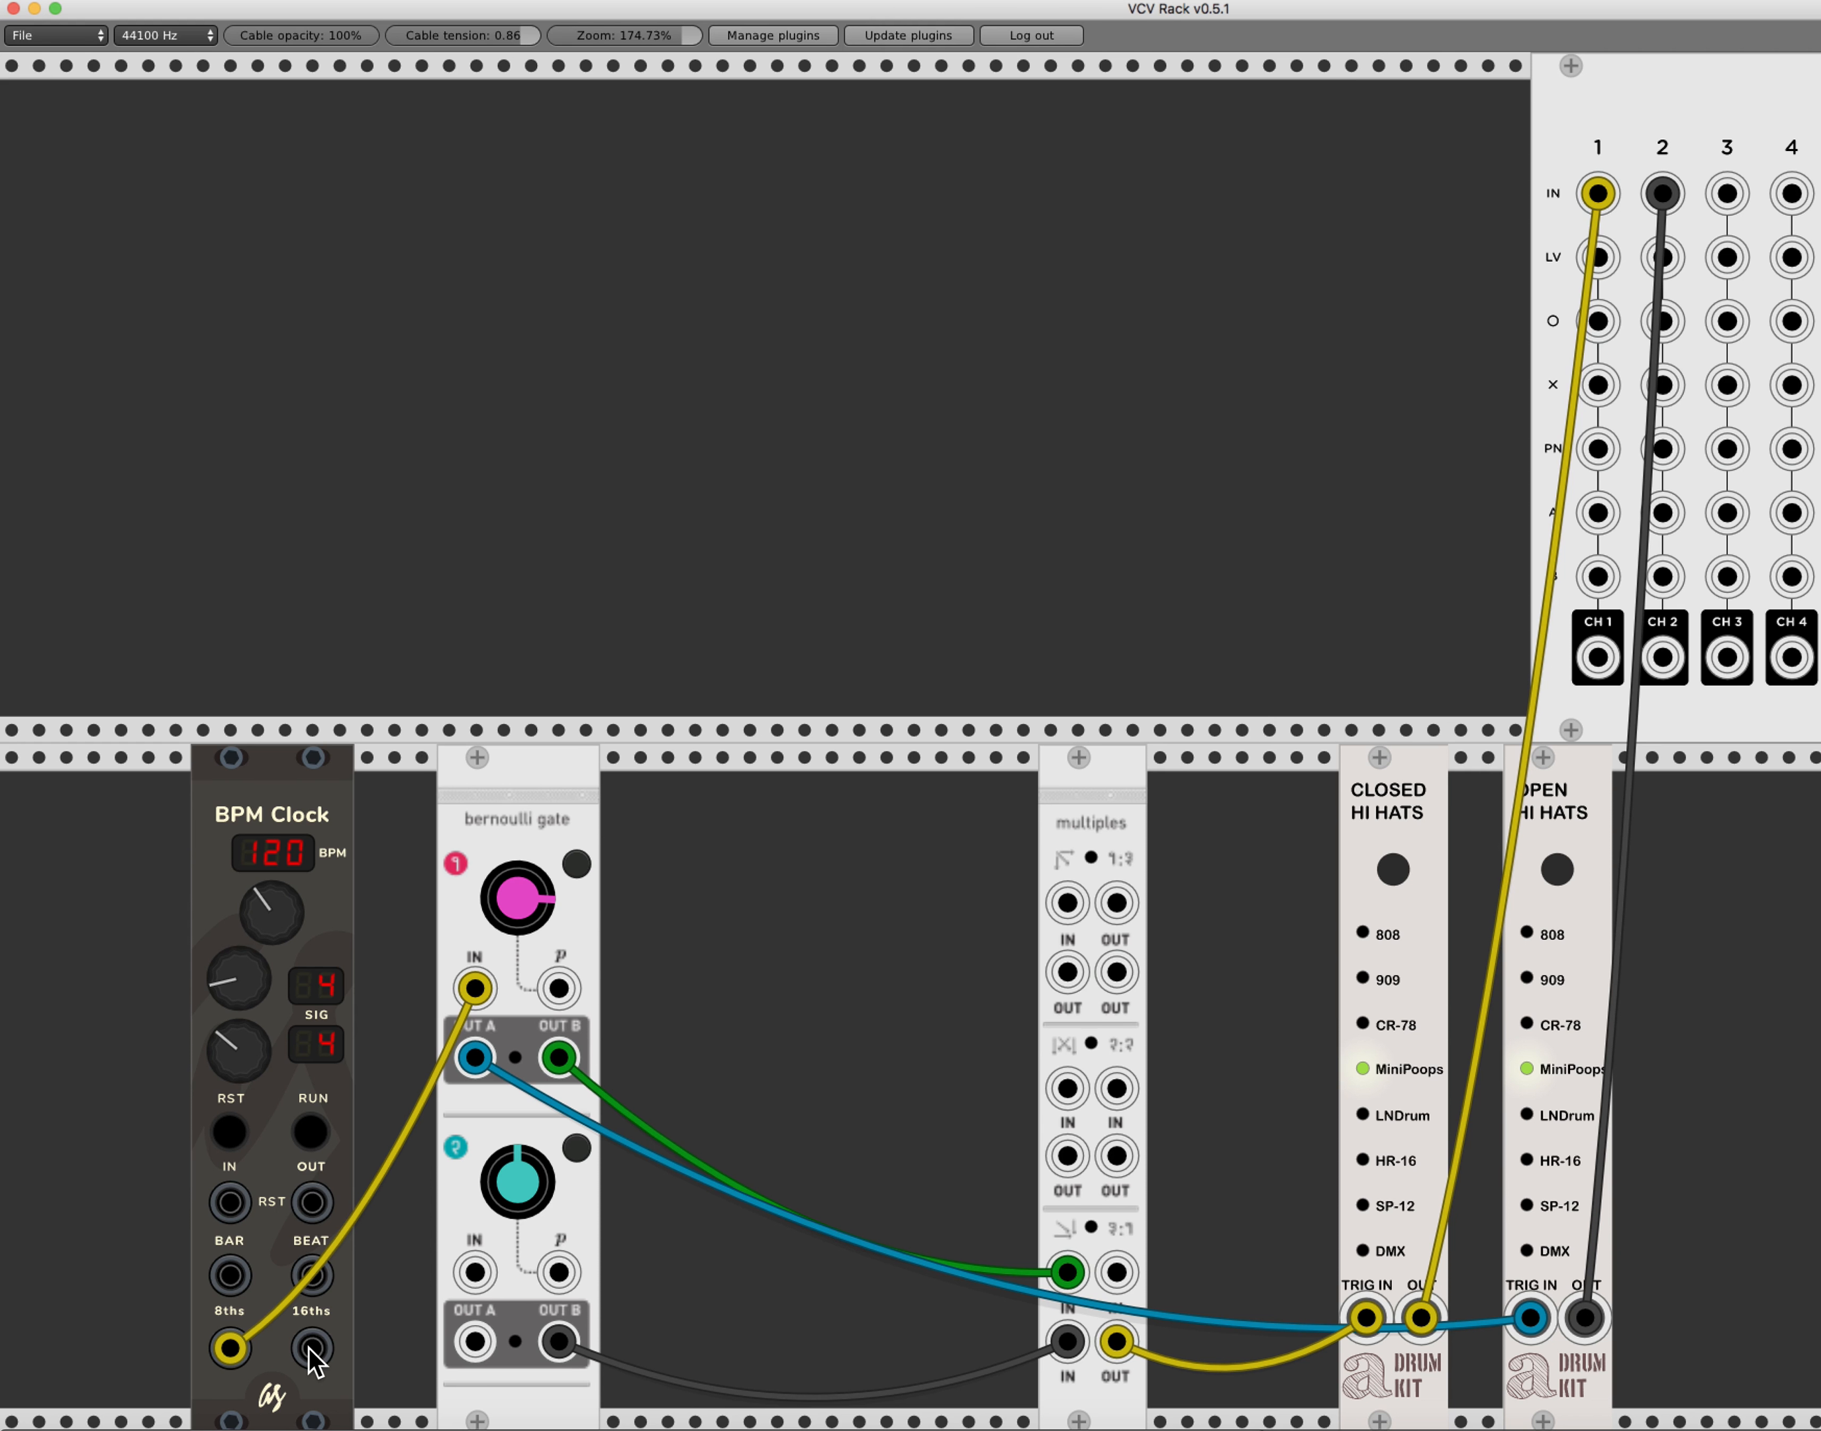
Patch the clock's 16ths output to Bernoulli gate 2's IN, set its probability knob to about 9 o'clock, and start the clock.
{"action": "left_click_drag", "start_coordinate": [313, 1352], "coordinate": [488, 1286]}
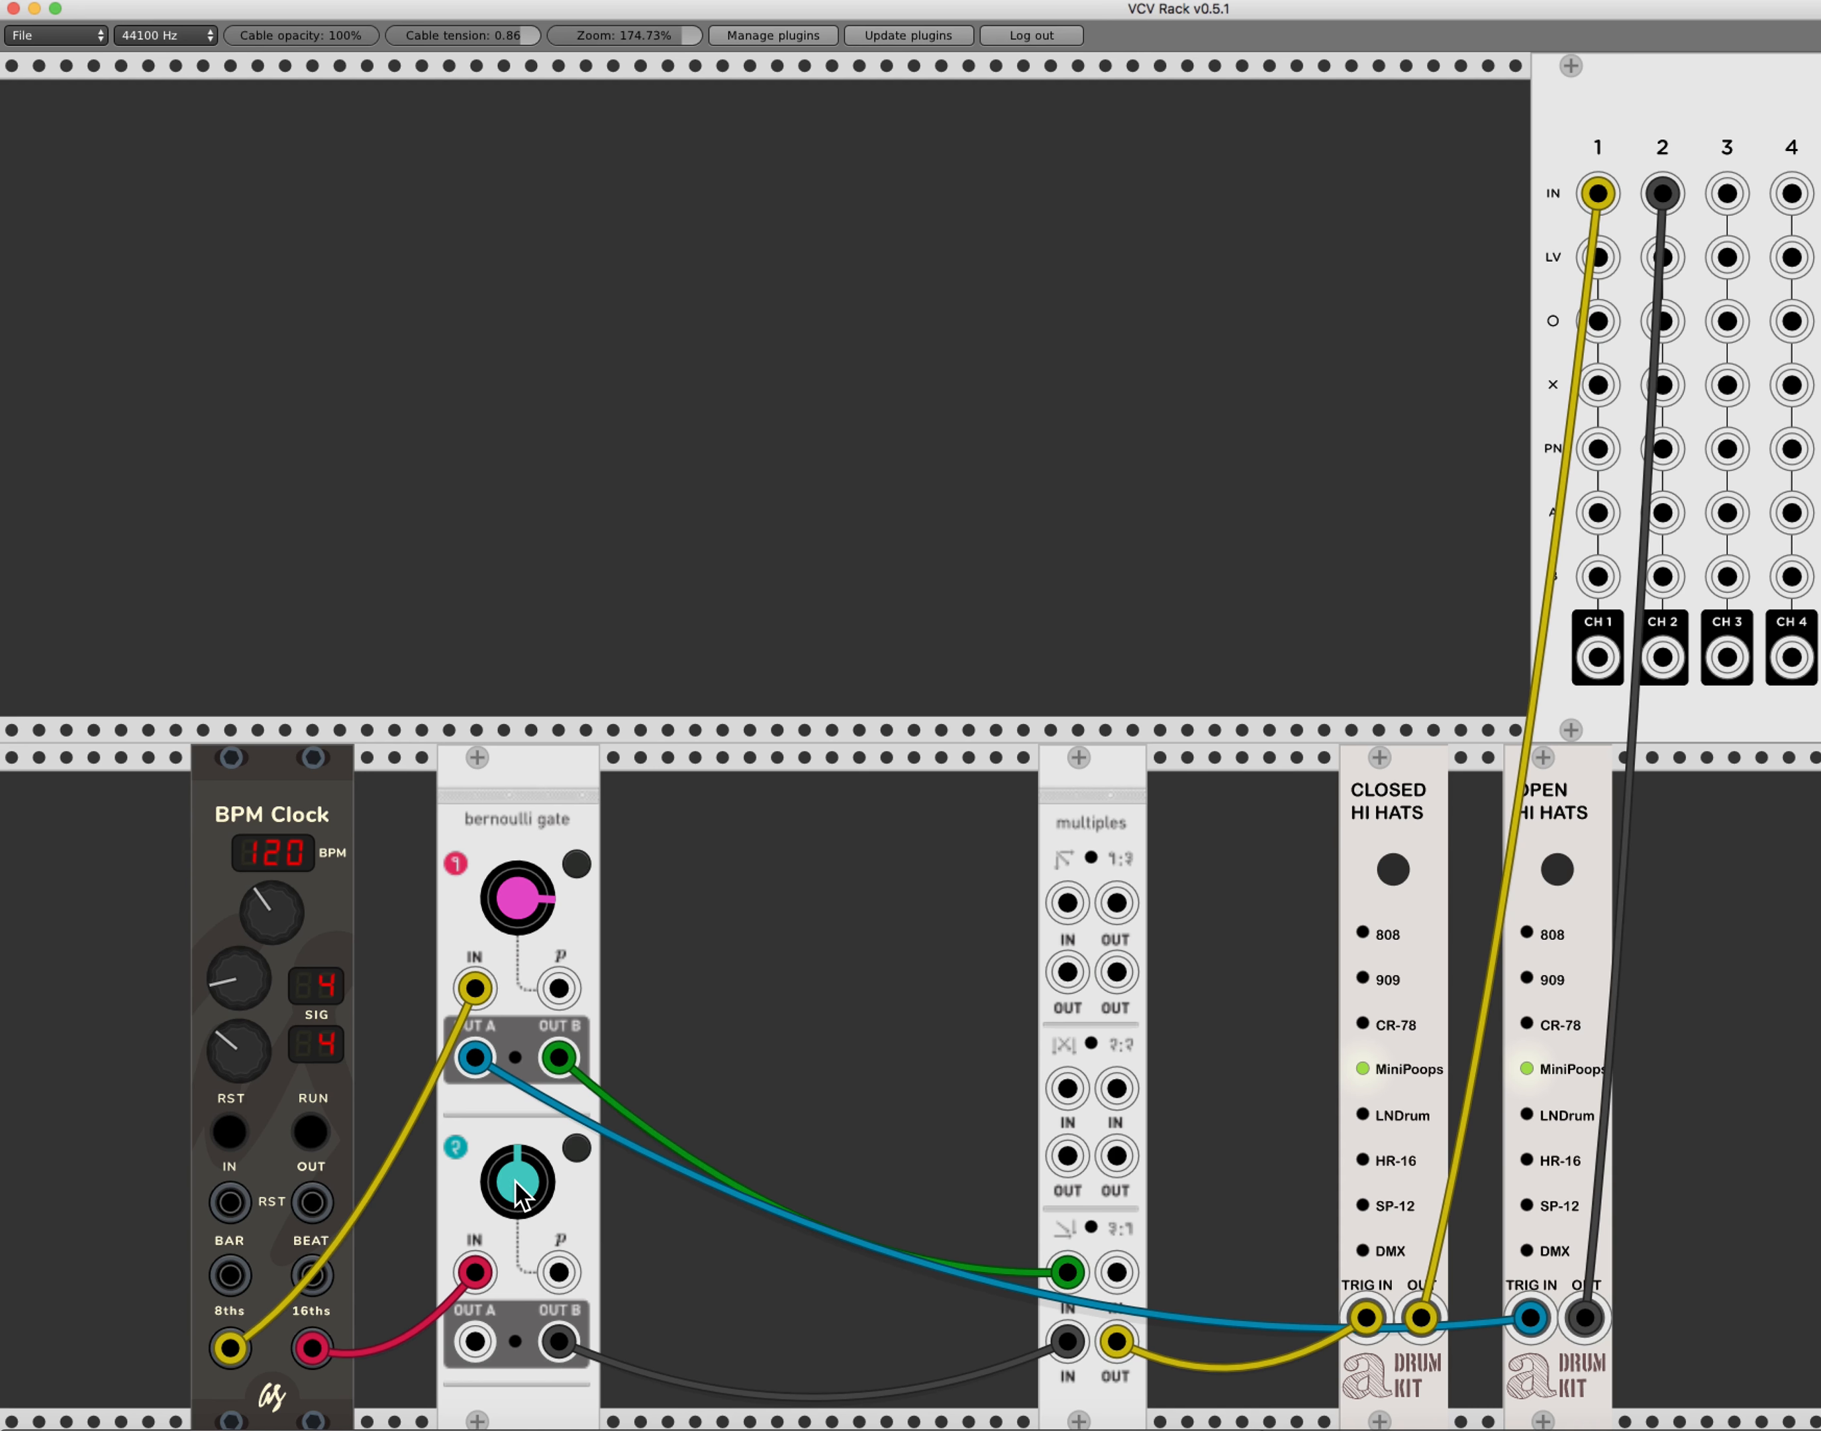
{"action": "left_click_drag", "start_coordinate": [517, 1184], "coordinate": [517, 1225]}
{"action": "left_click", "coordinate": [310, 1133]}
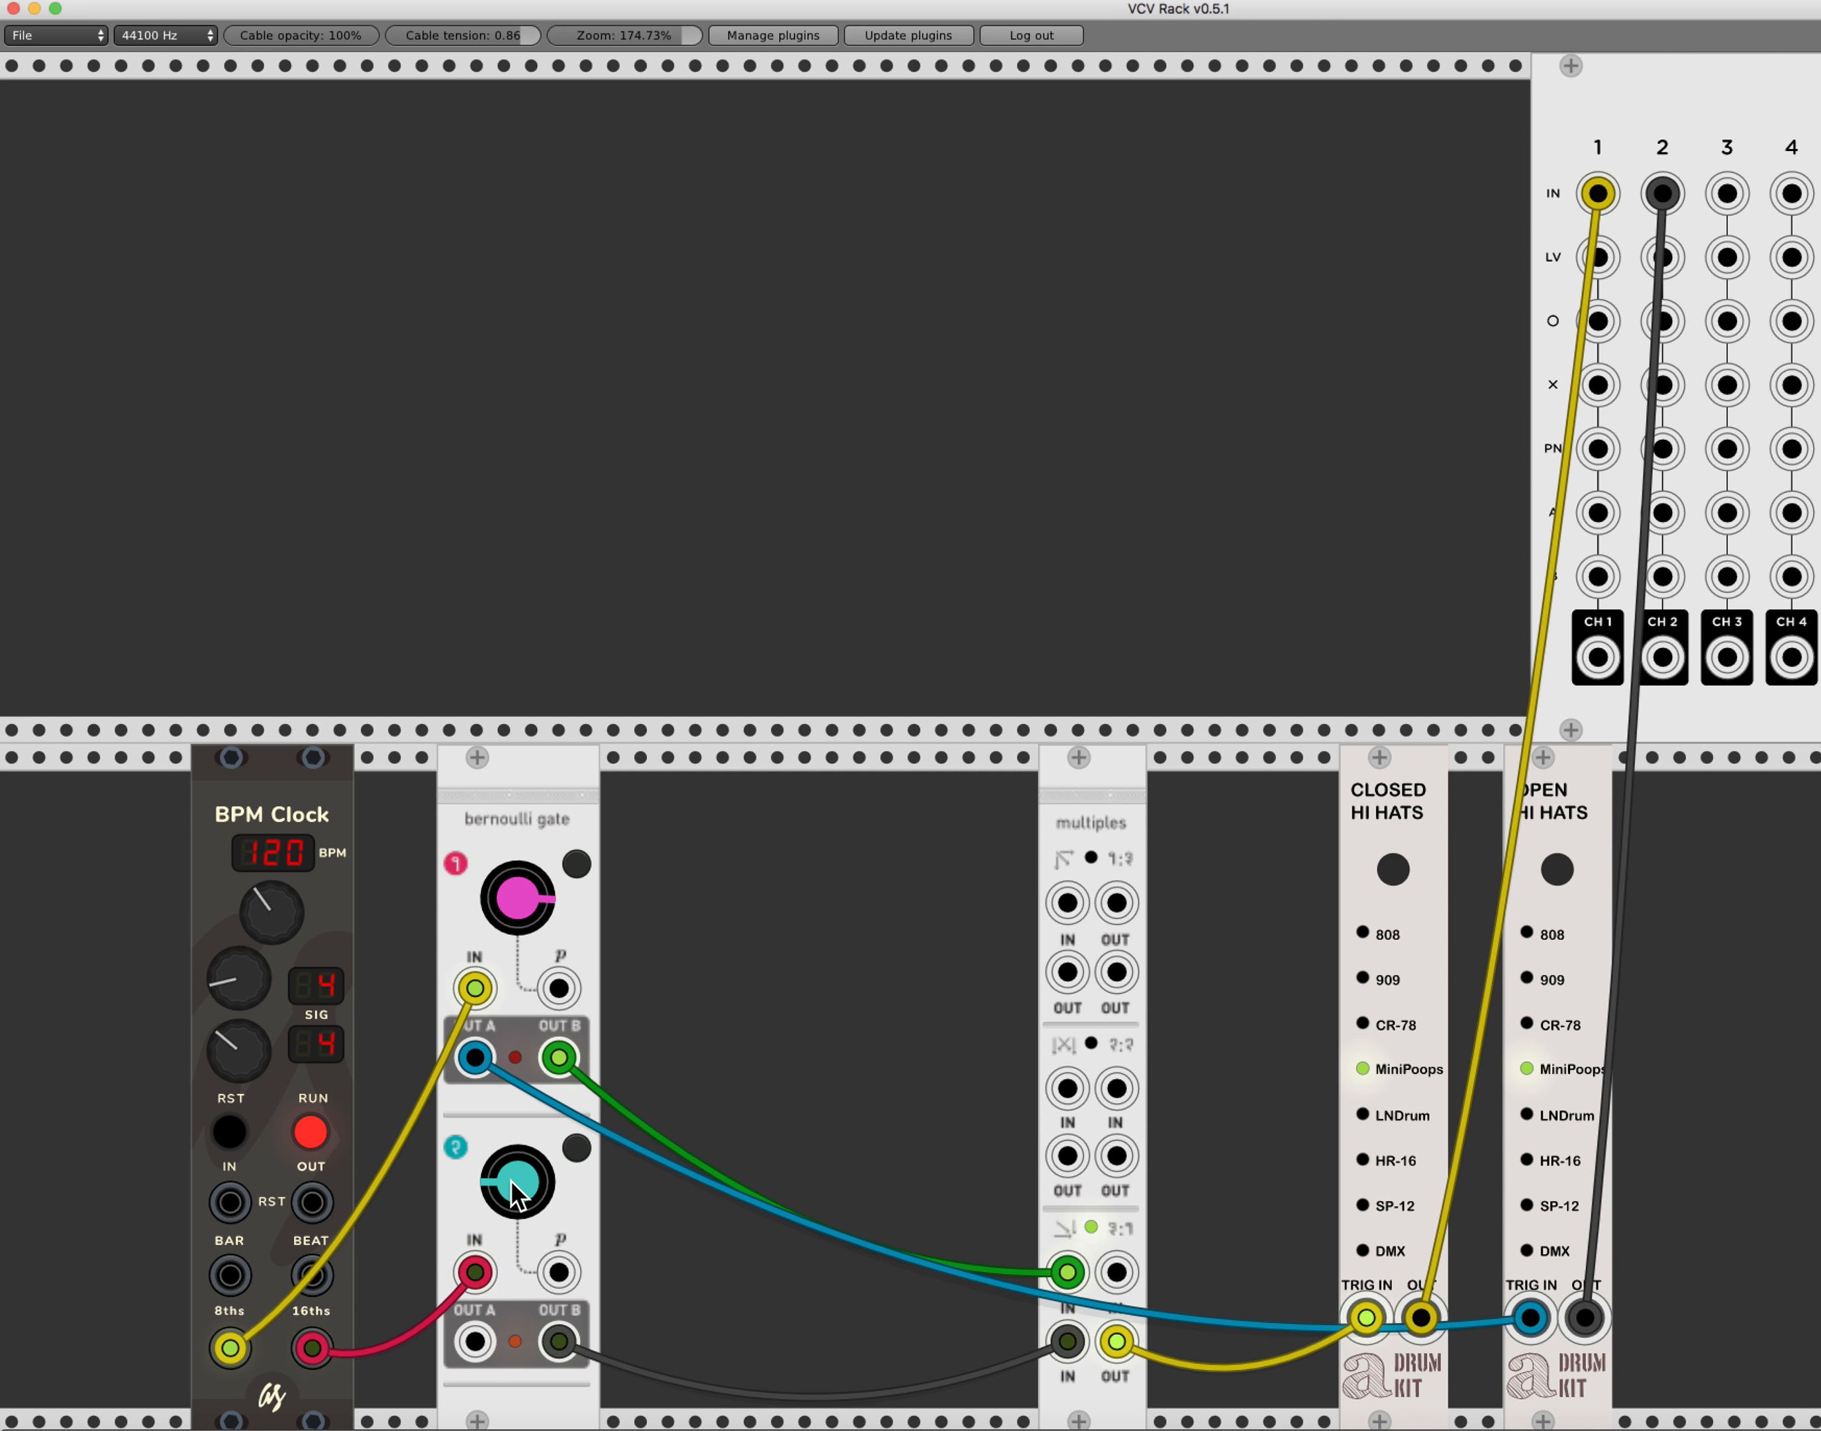
Raise Bernoulli gate 2's probability knob in stages to about 3 o'clock, and return it to about 9 o'clock.
{"action": "left_click_drag", "start_coordinate": [511, 1179], "coordinate": [512, 1150]}
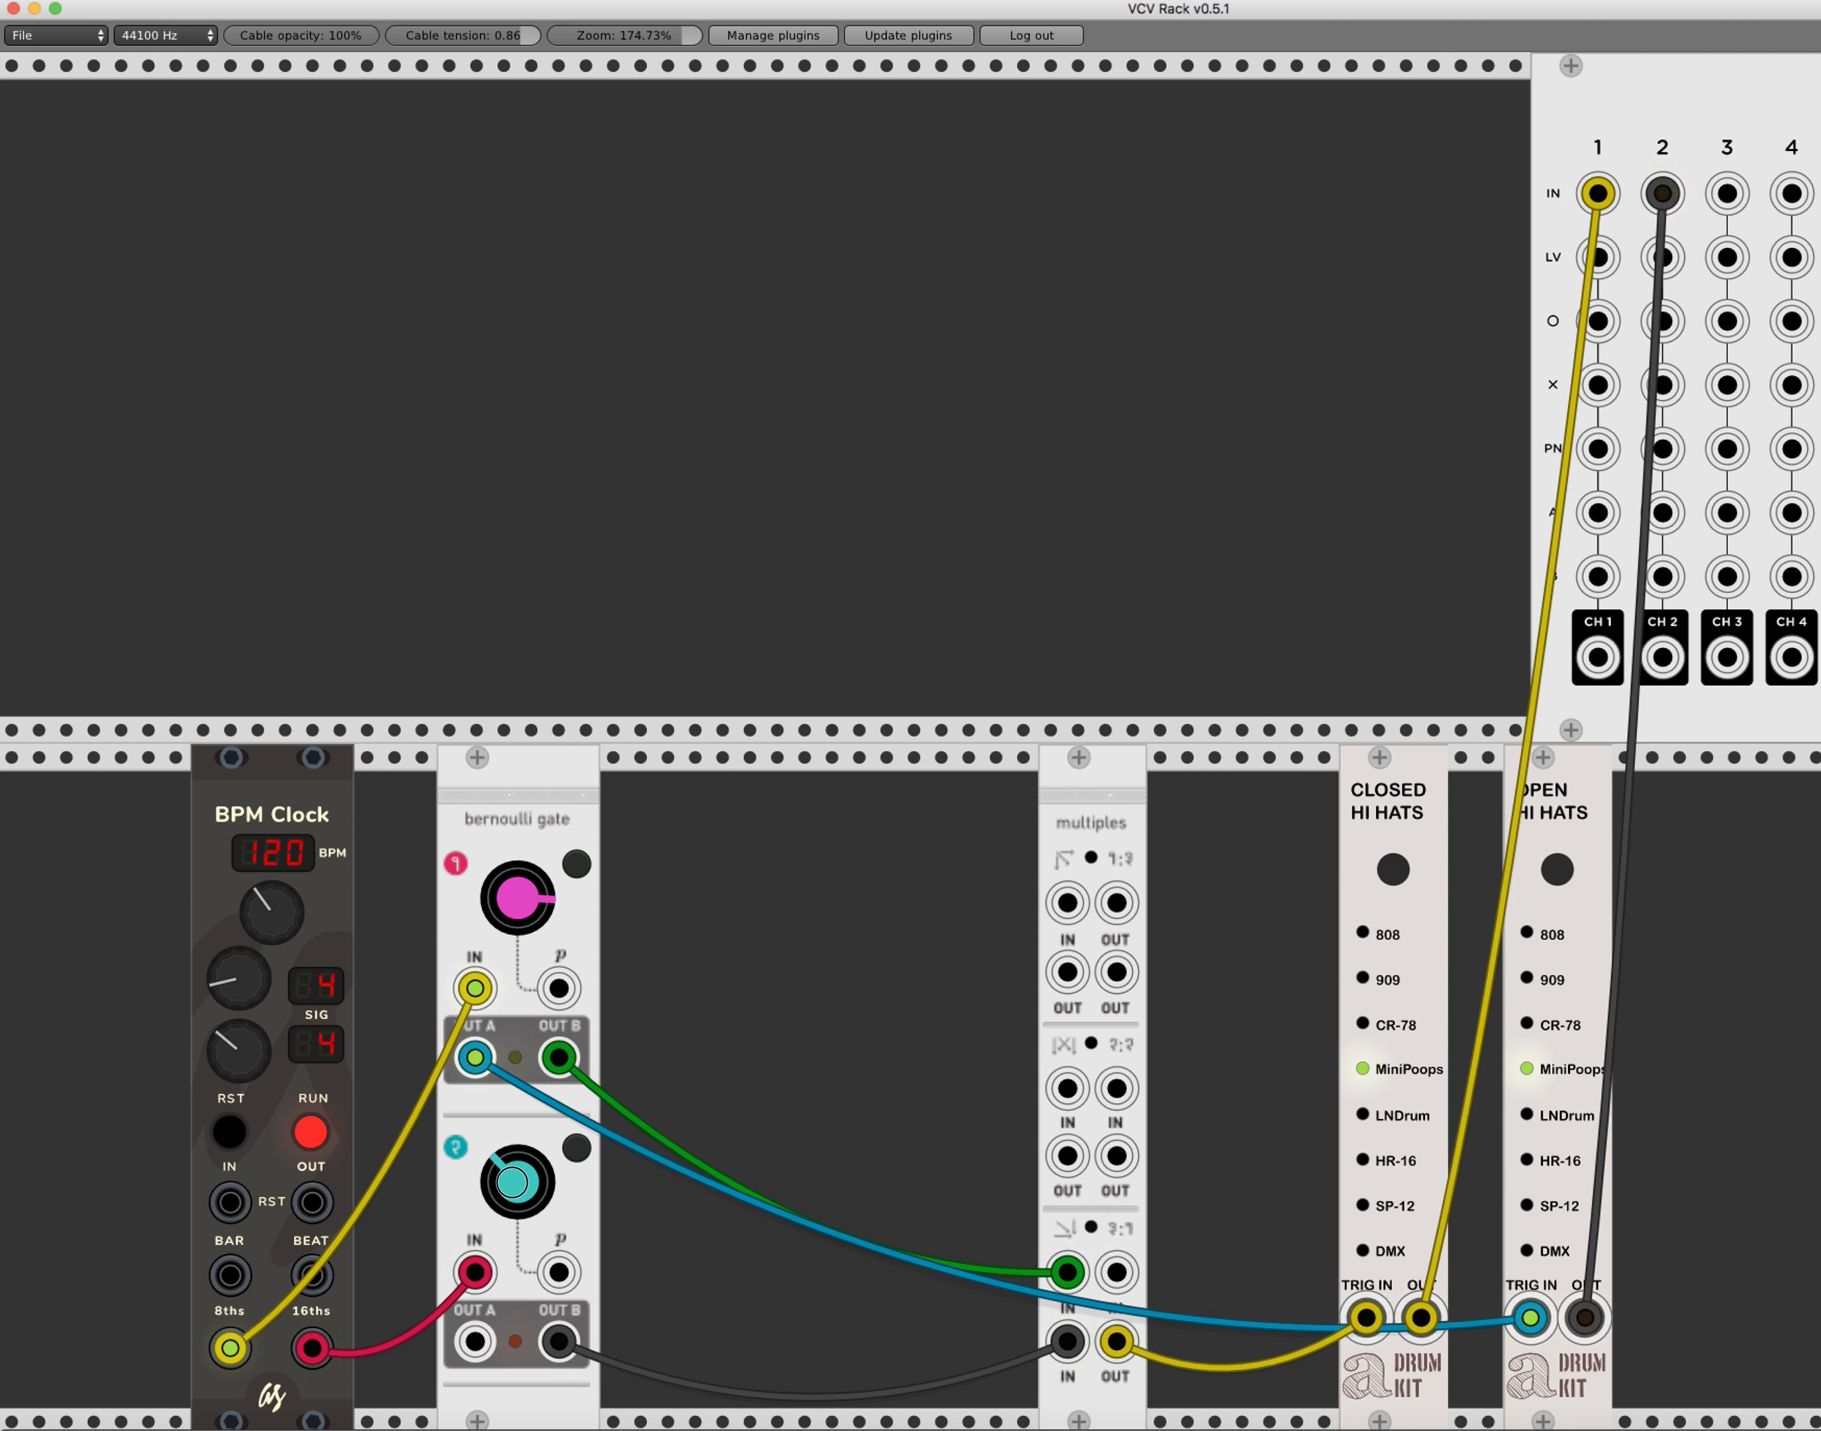
{"action": "left_click_drag", "start_coordinate": [518, 1203], "coordinate": [518, 1194]}
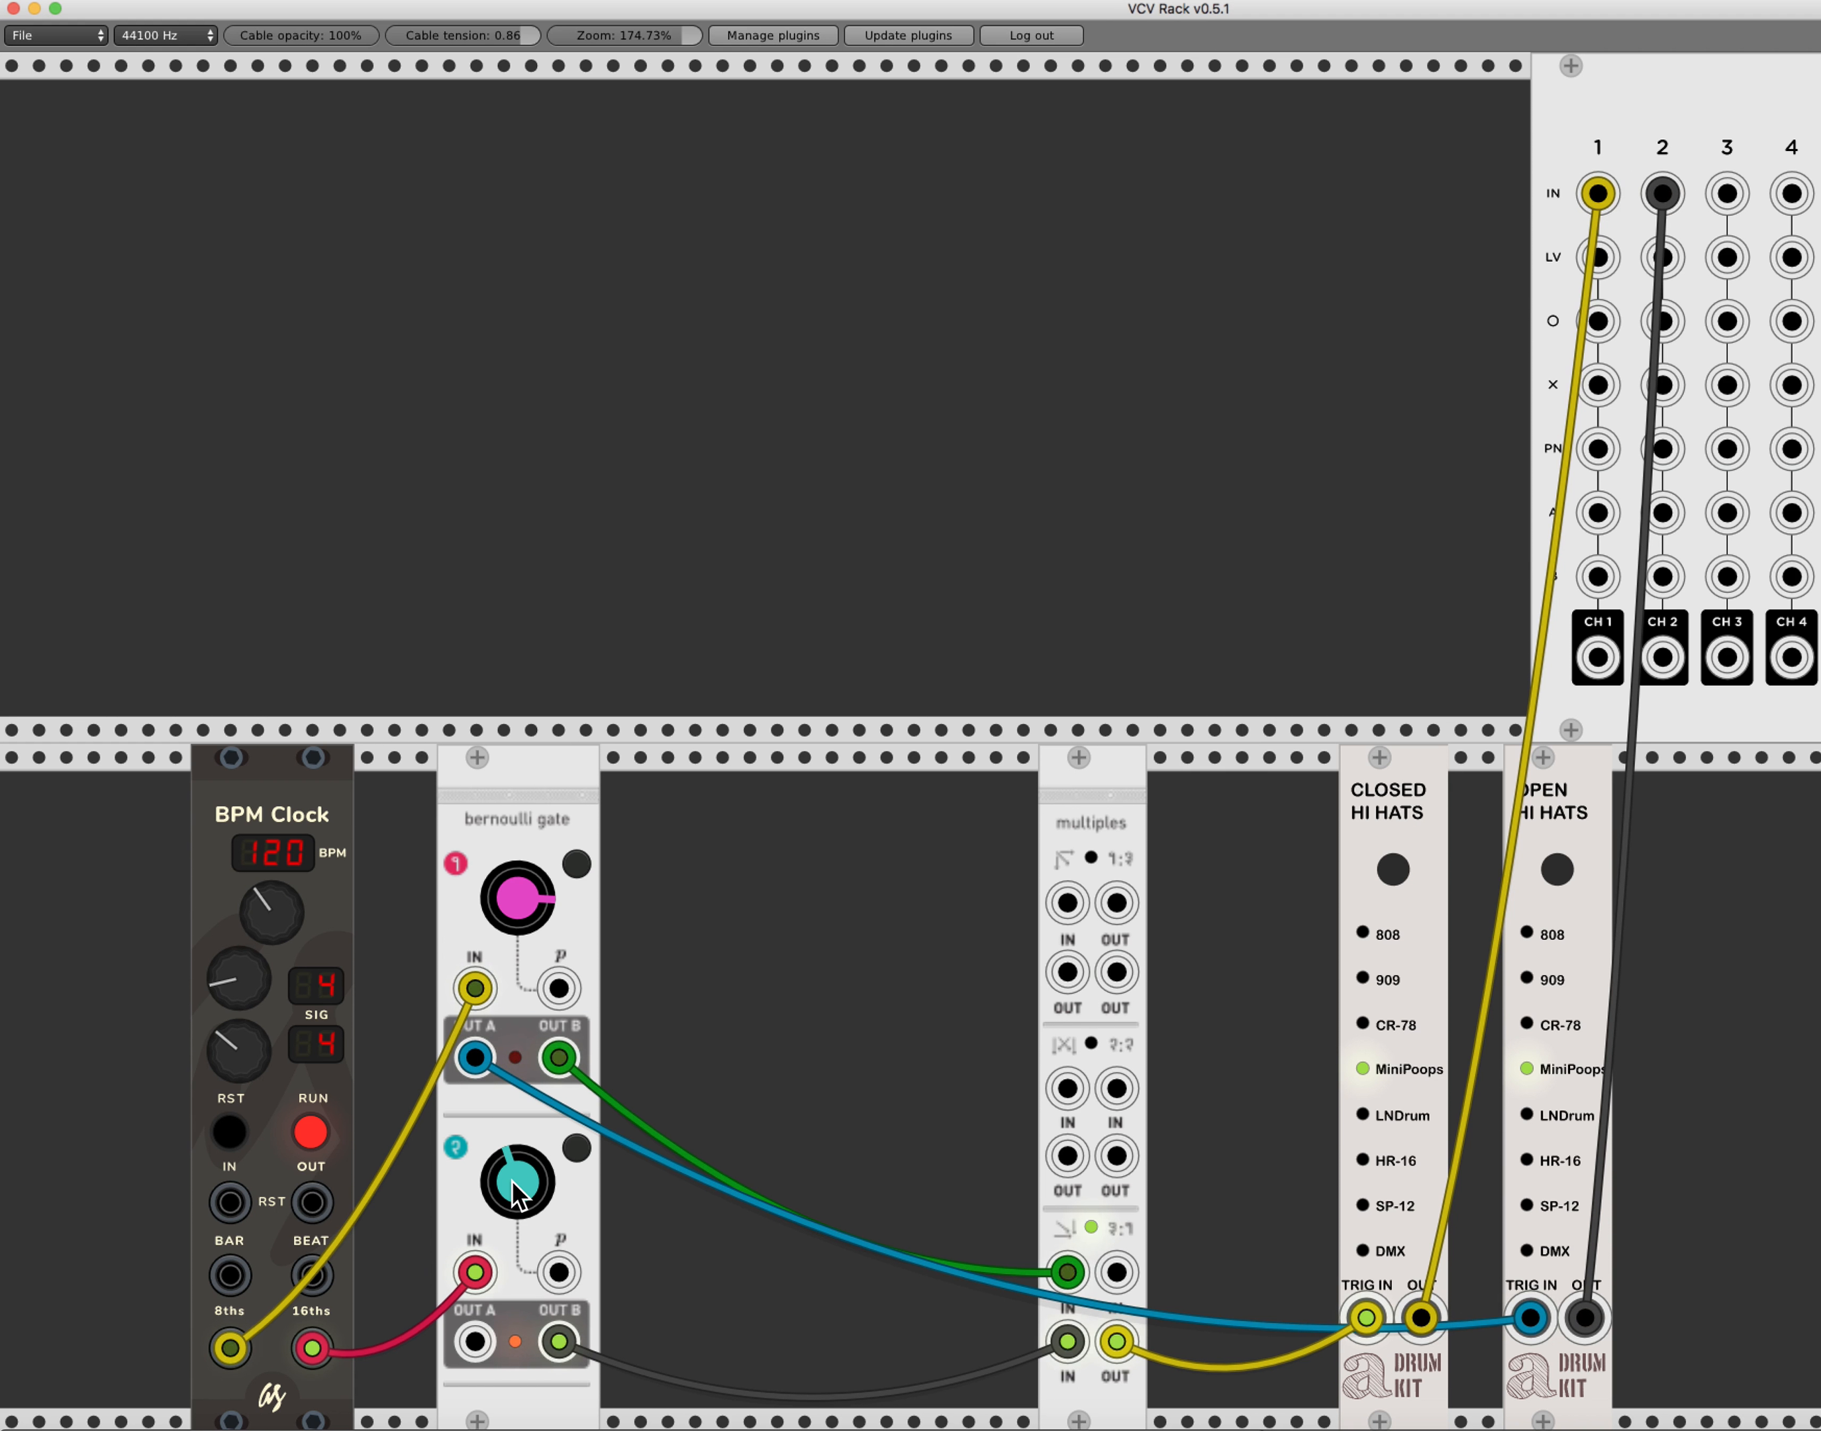
{"action": "left_click_drag", "start_coordinate": [518, 1197], "coordinate": [517, 1198]}
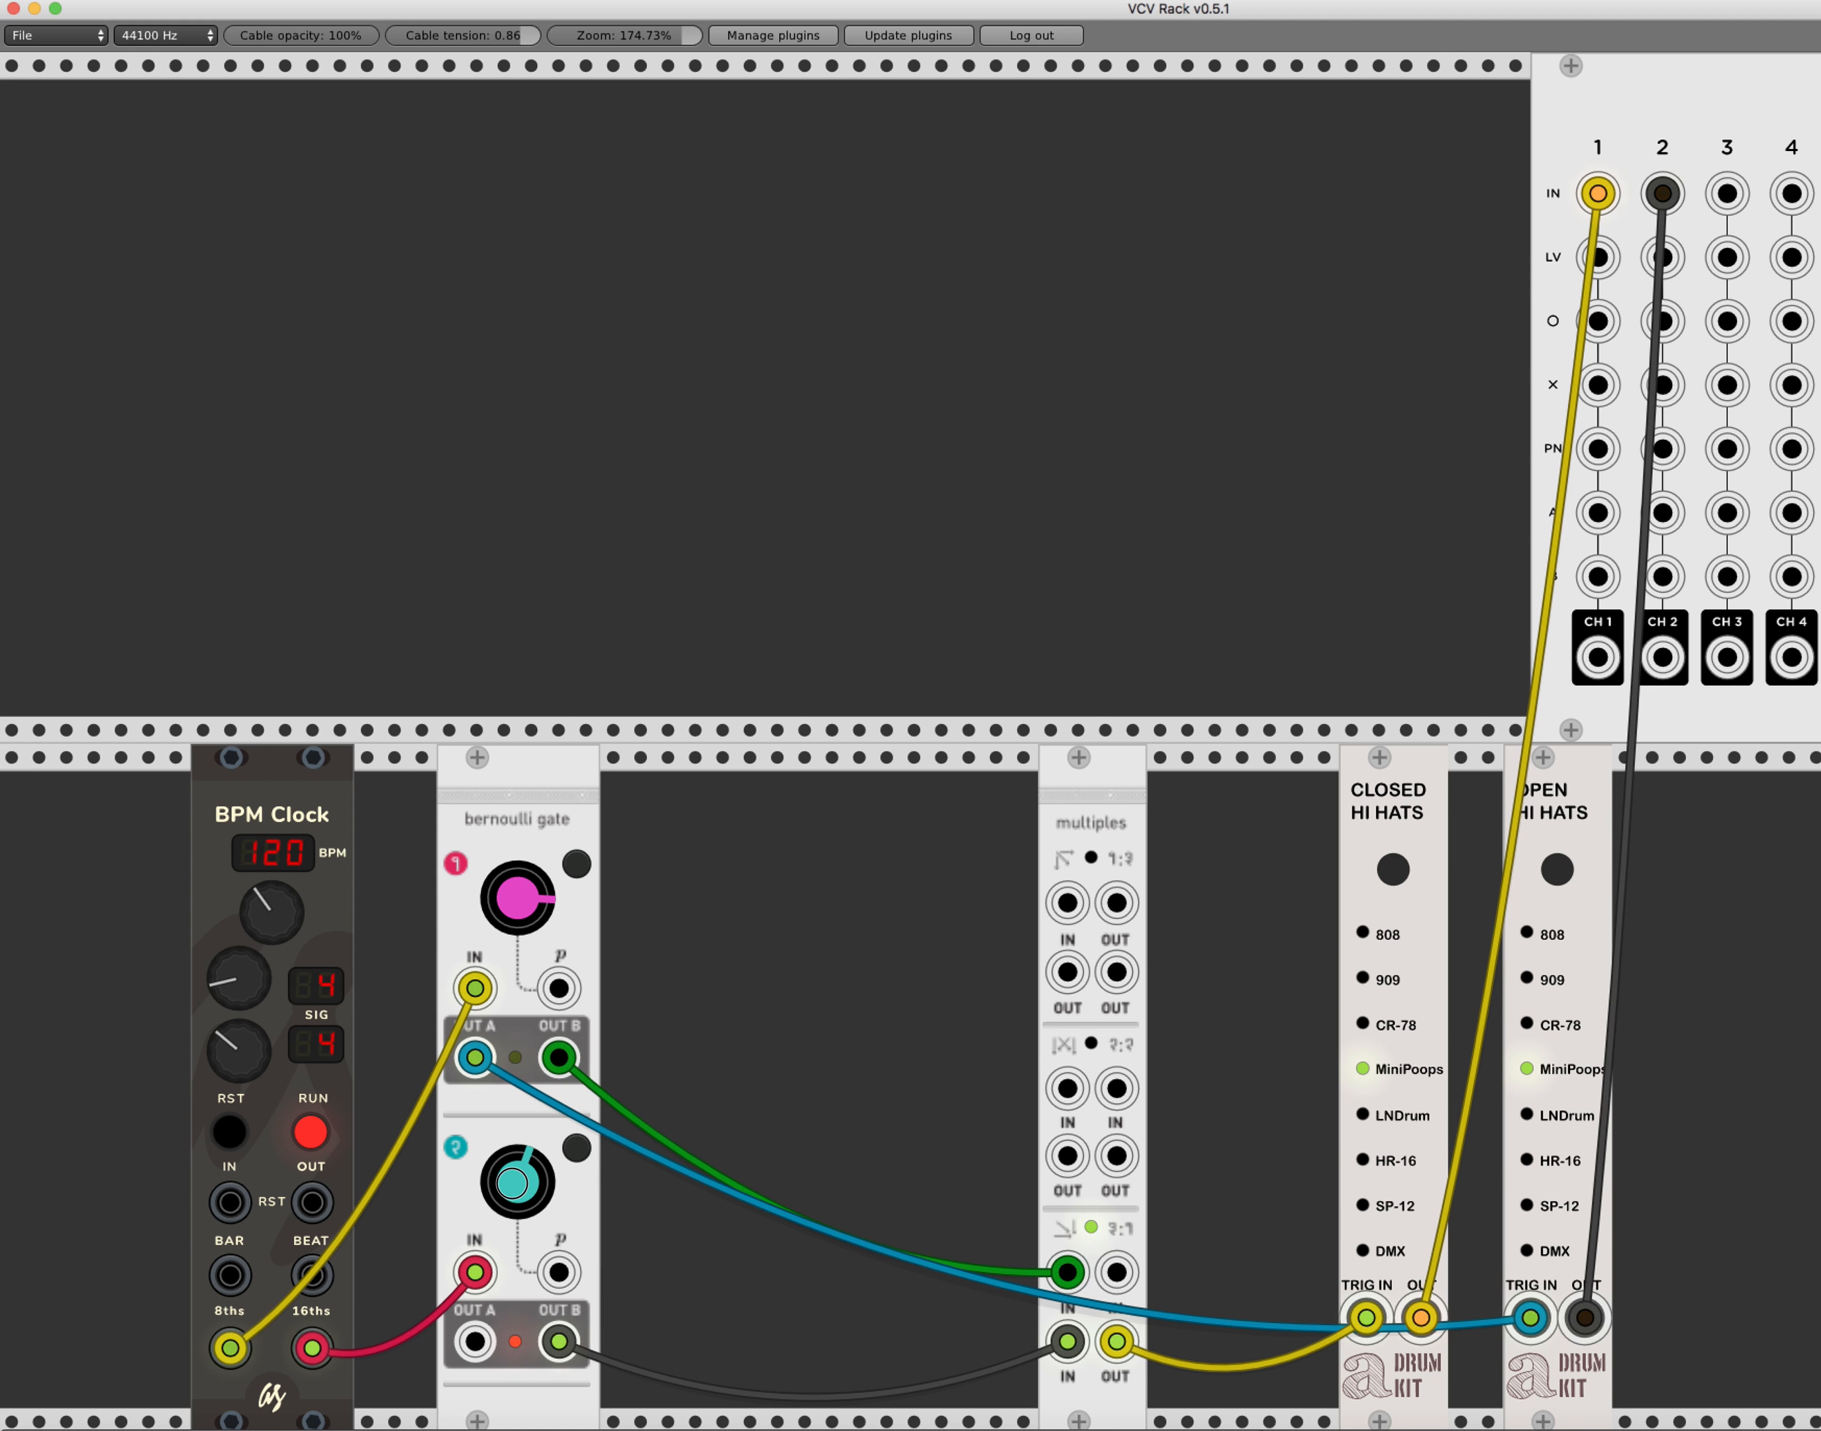
{"action": "left_click_drag", "start_coordinate": [512, 1184], "coordinate": [517, 1197]}
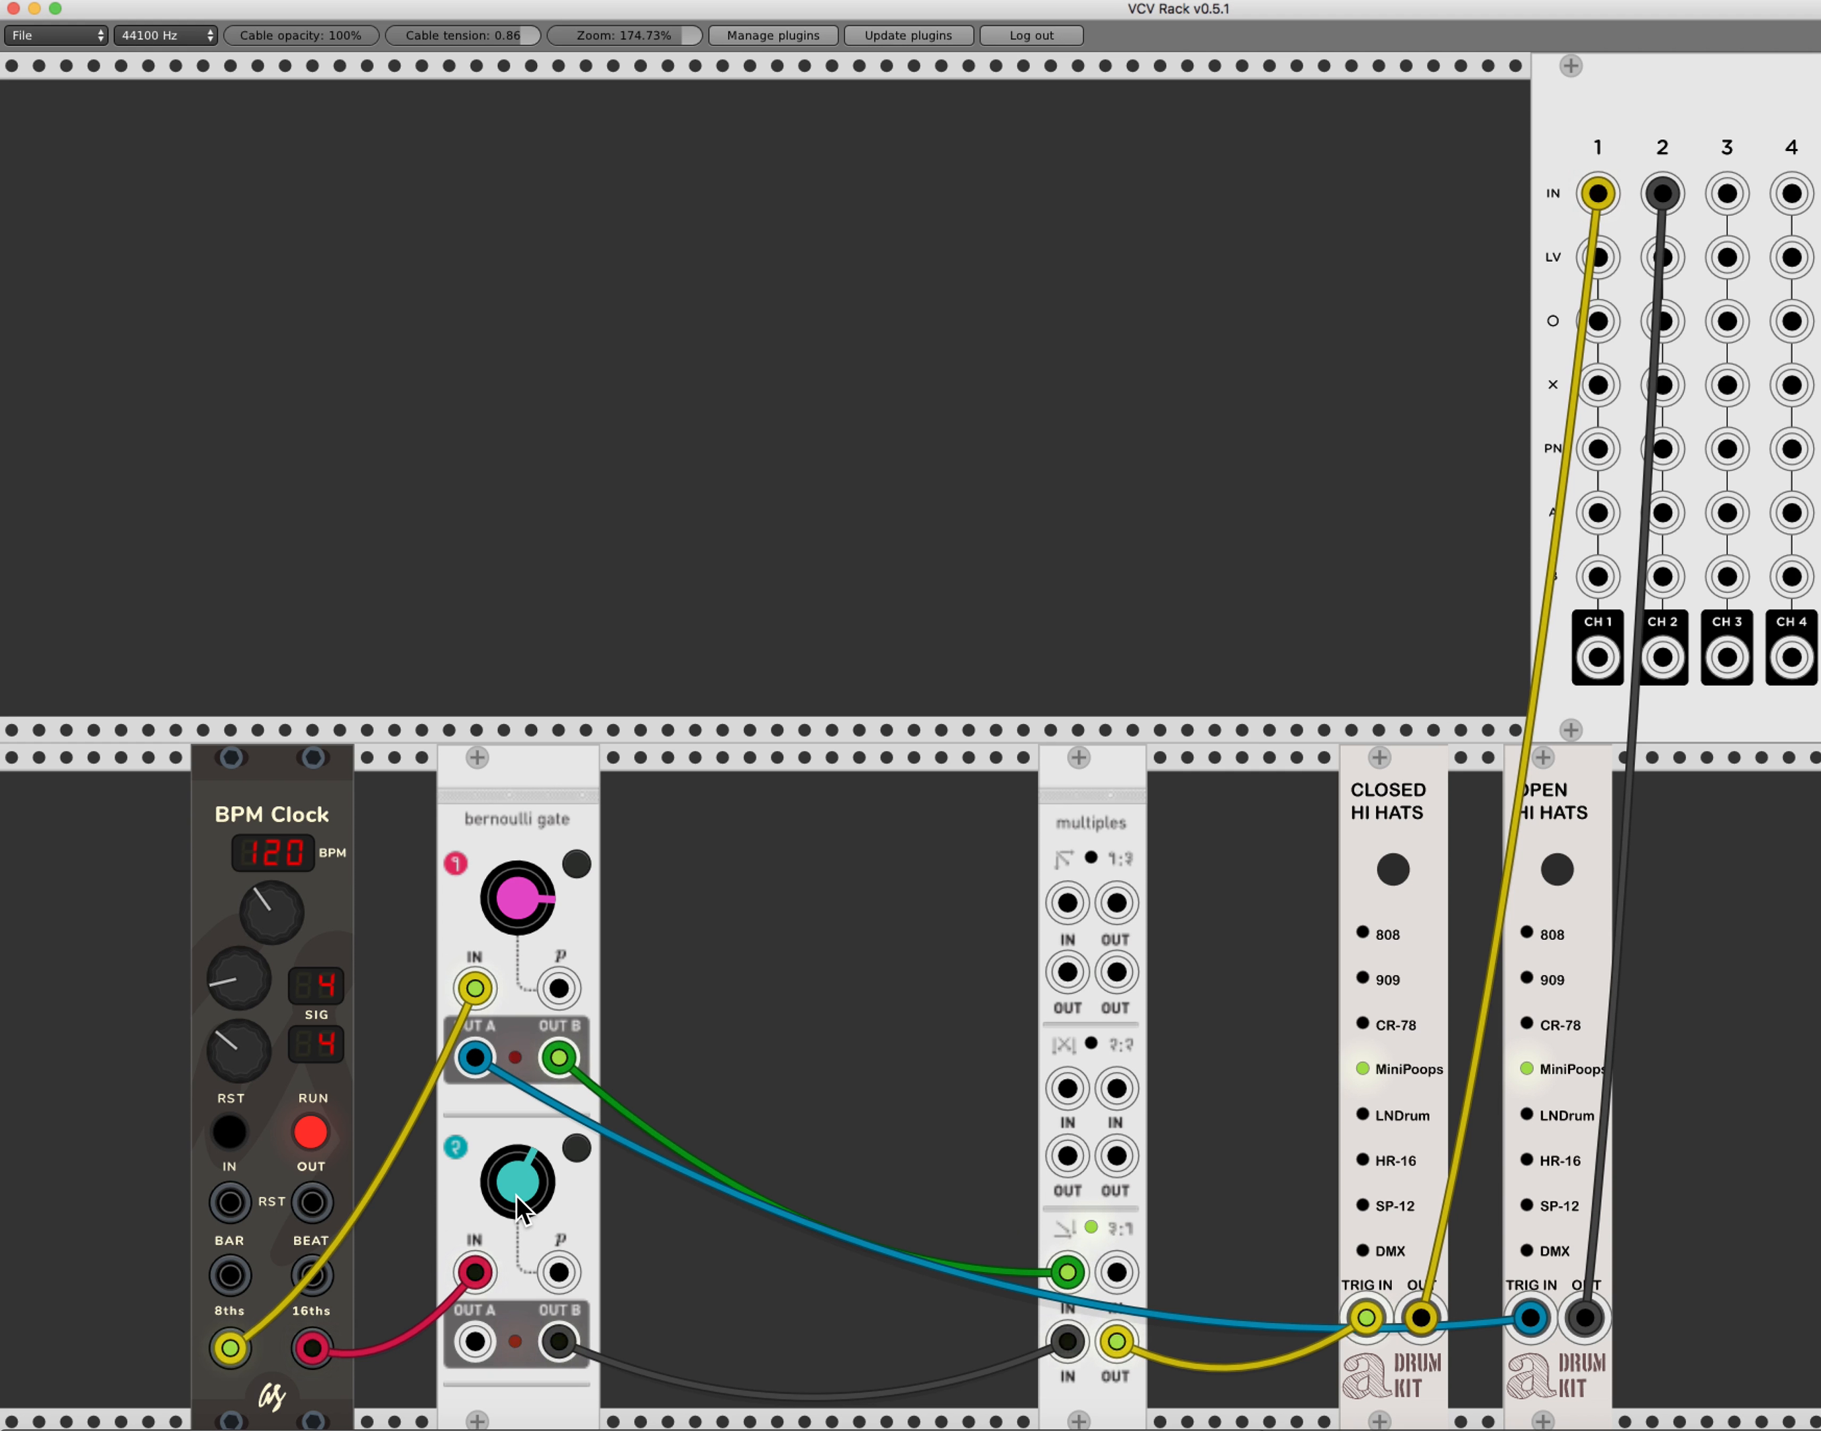
{"action": "left_click_drag", "start_coordinate": [516, 1193], "coordinate": [516, 1198]}
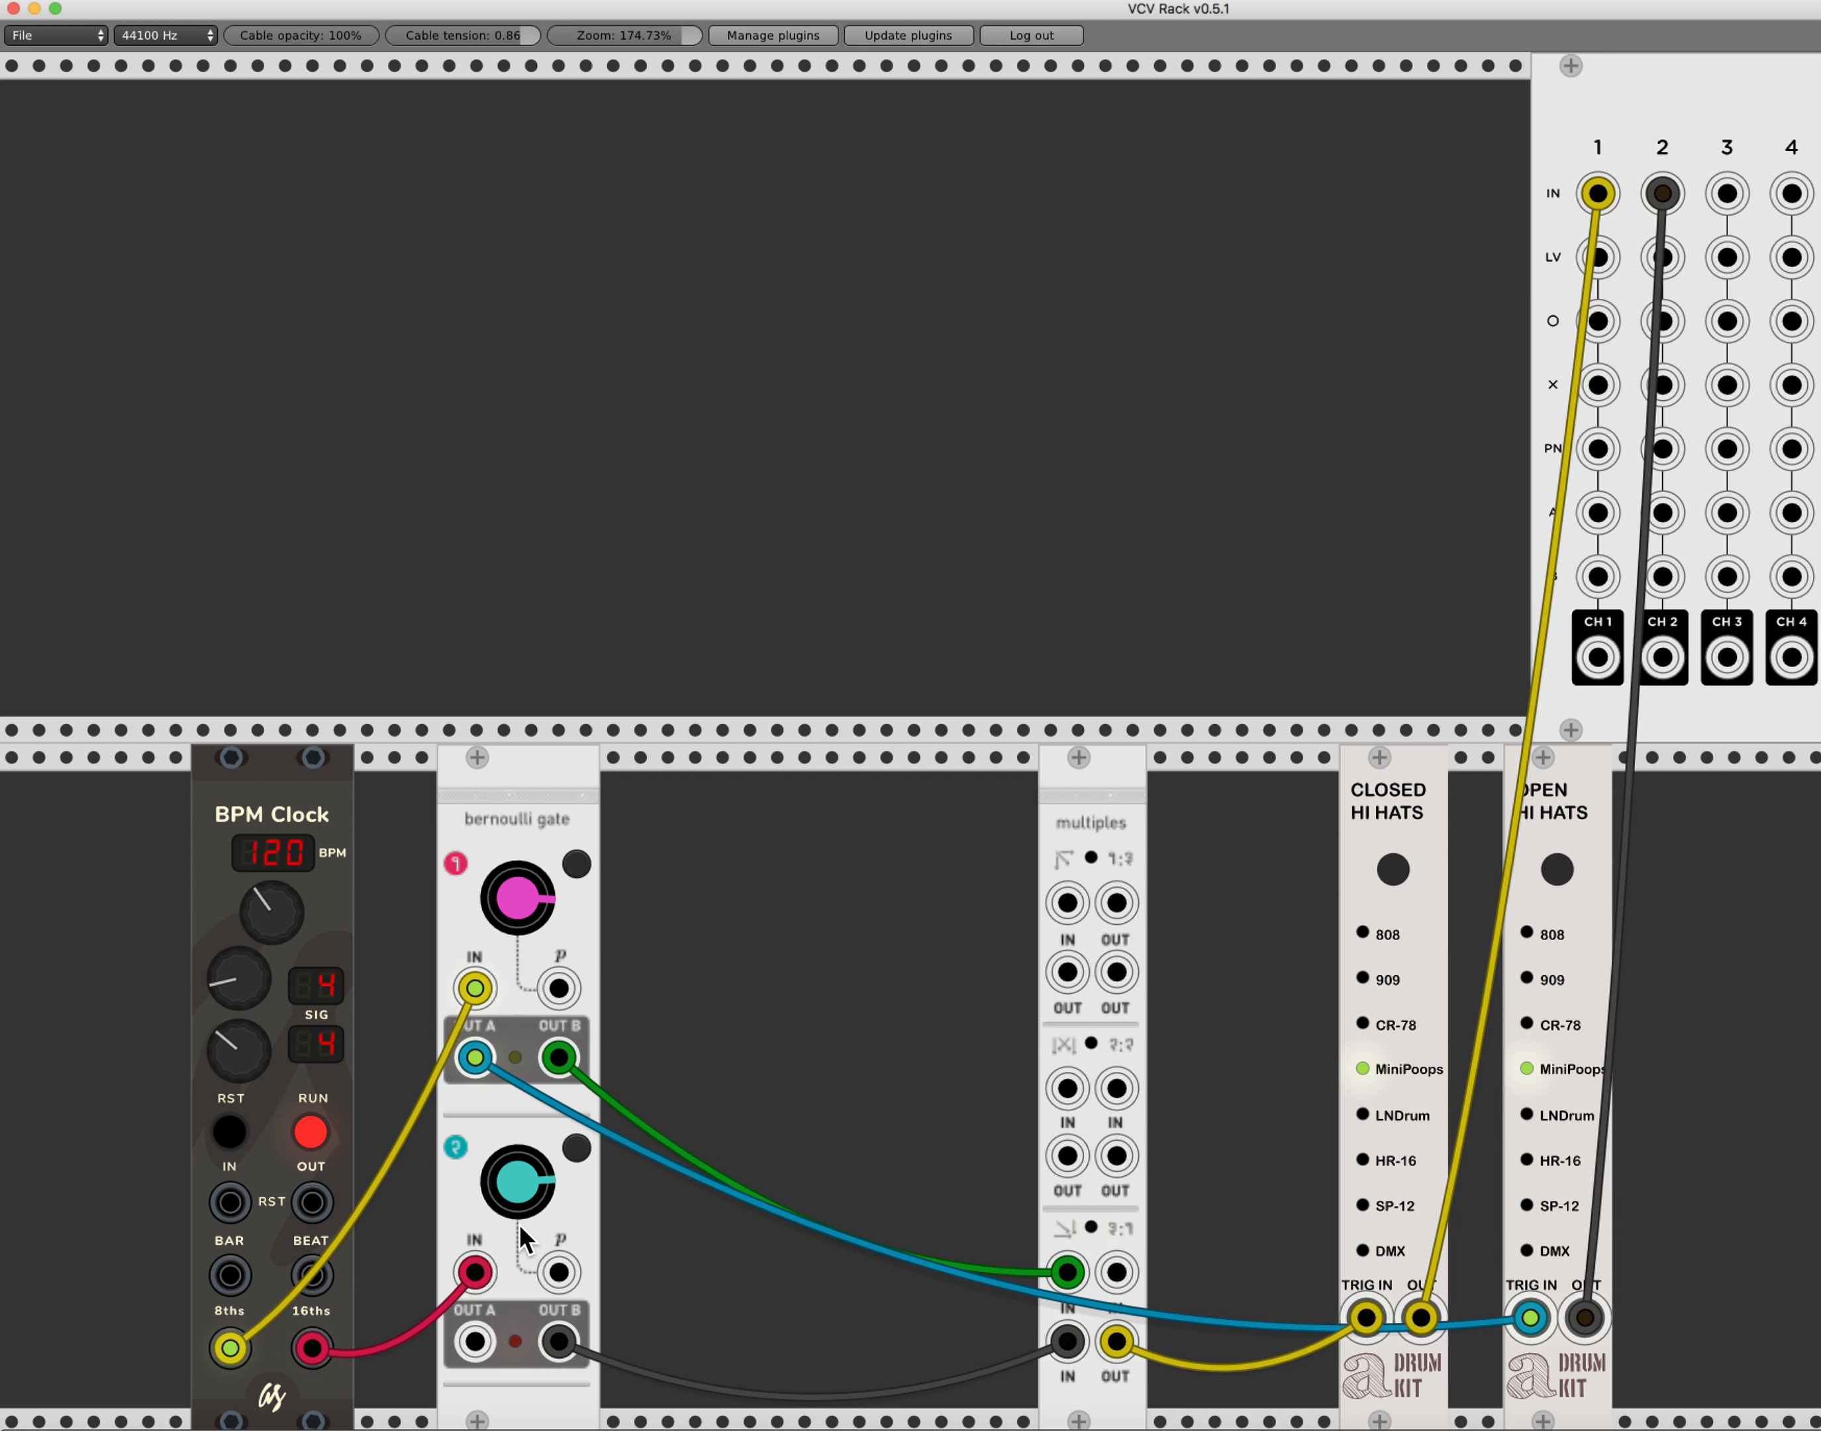
{"action": "left_click_drag", "start_coordinate": [519, 1174], "coordinate": [519, 1263]}
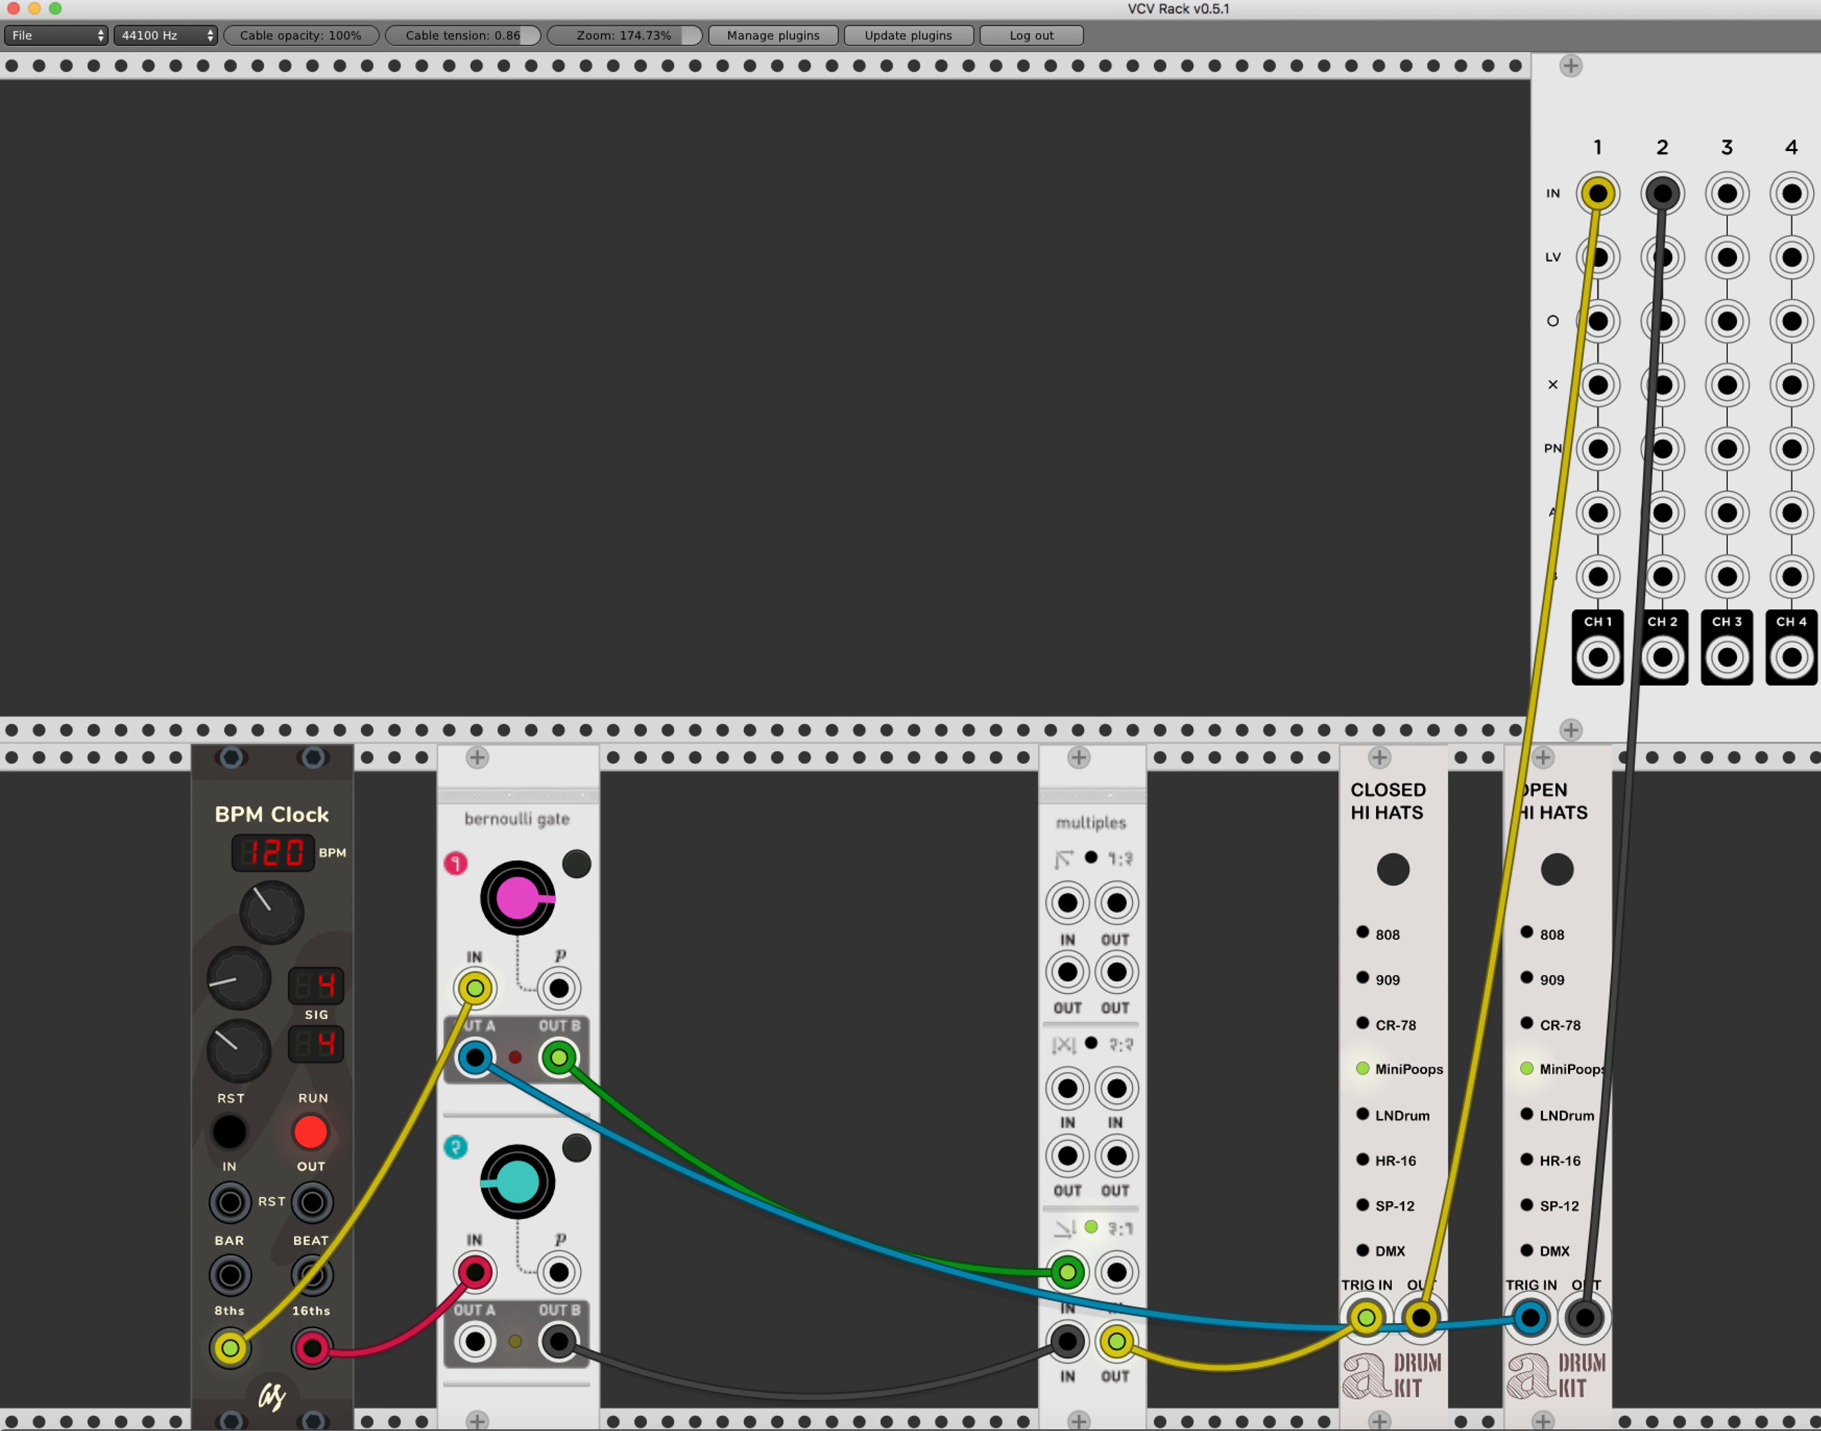